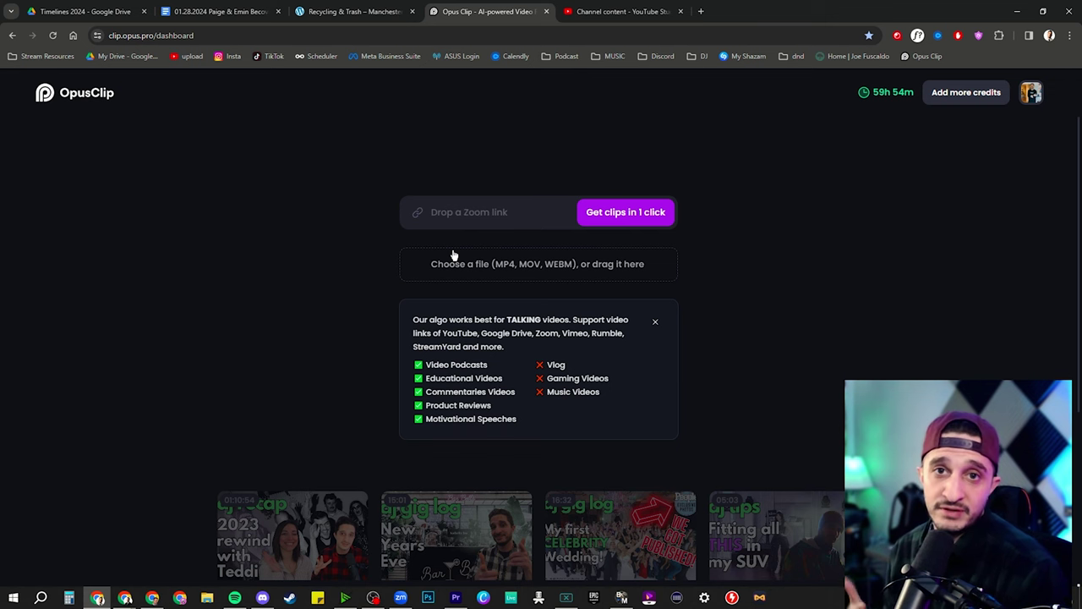
Step: Paste the YouTube link for 'Staying Motivated in the Off Season' into OpusClip's link field
{"action": "left_click", "coordinate": [471, 213]}
{"action": "type", "text": "https://youtu.be/NaBenDYlu7c"}
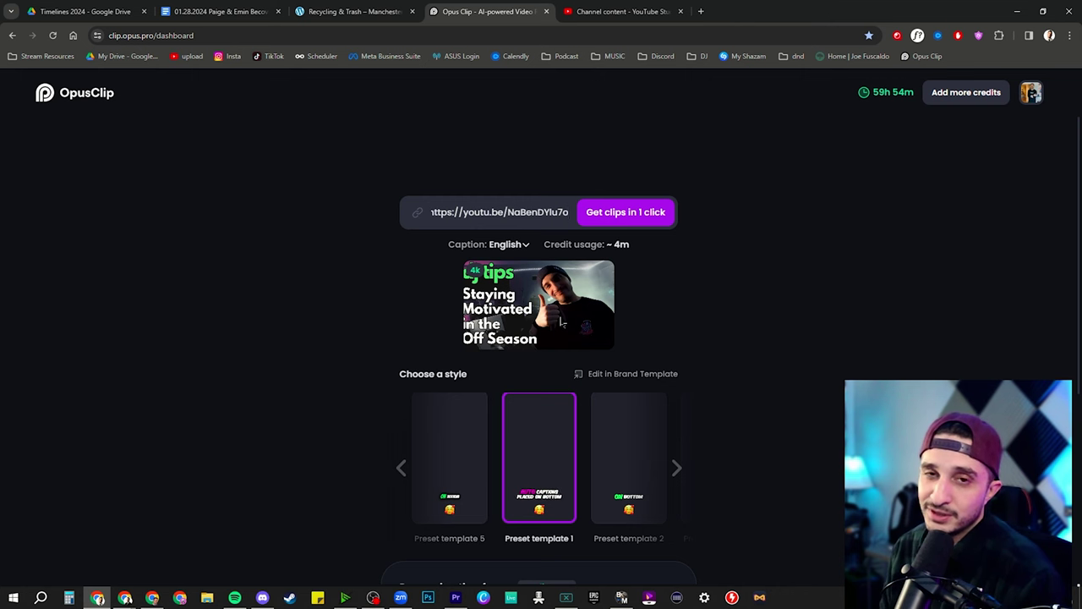
Step: Scroll down to the Processing timeframe, Preferred clip length and Topic filter sections
{"action": "scroll", "coordinate": [773, 332], "scroll_direction": "down", "scroll_amount": 2}
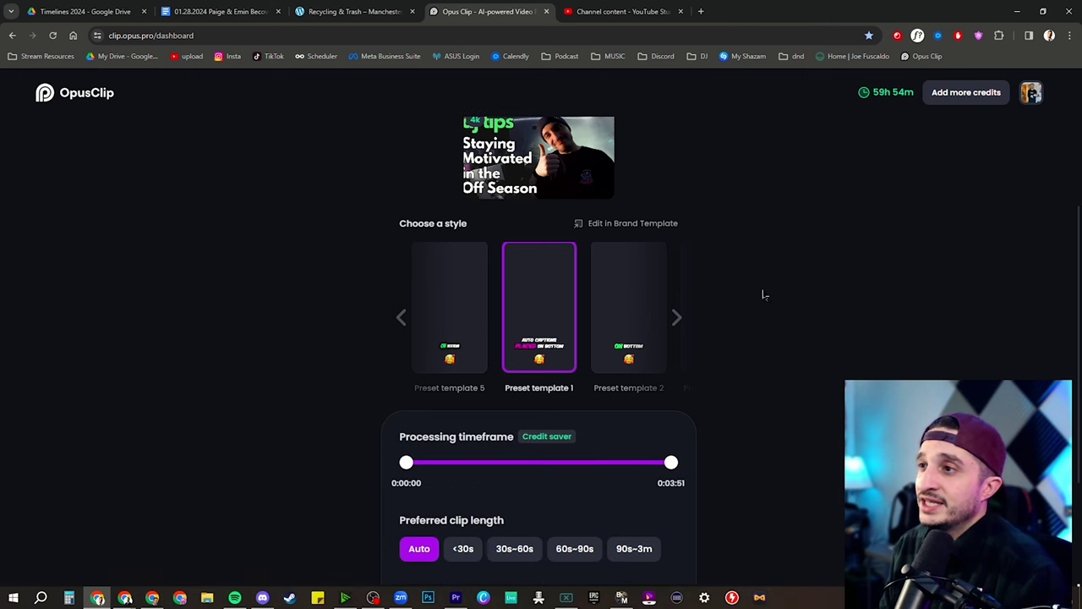
{"action": "scroll", "coordinate": [764, 296], "scroll_direction": "up", "scroll_amount": 2}
{"action": "scroll", "coordinate": [765, 288], "scroll_direction": "down", "scroll_amount": 2}
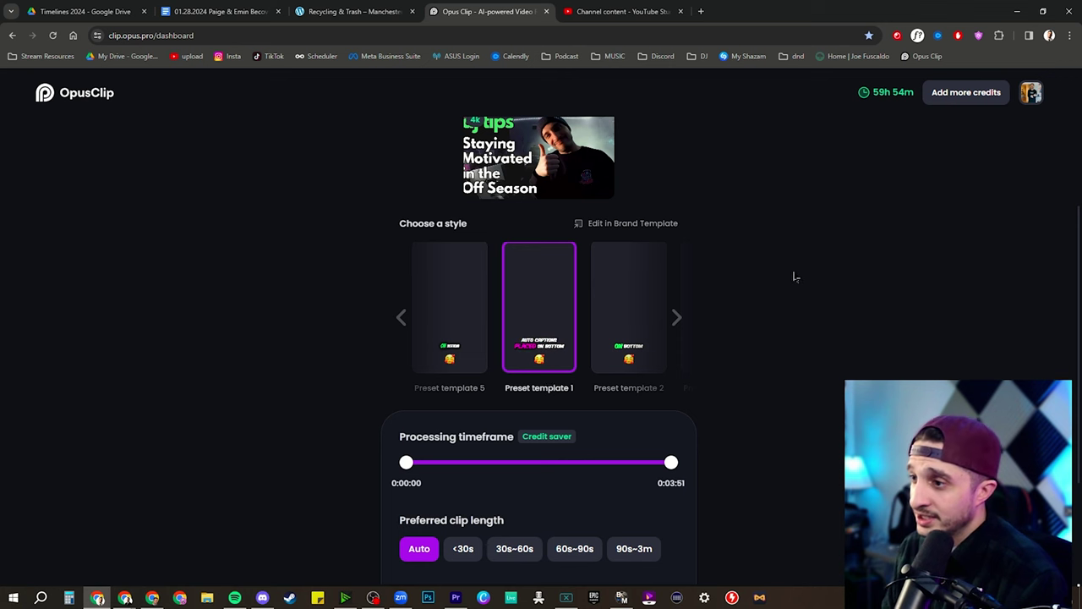
{"action": "scroll", "coordinate": [795, 276], "scroll_direction": "down", "scroll_amount": 1}
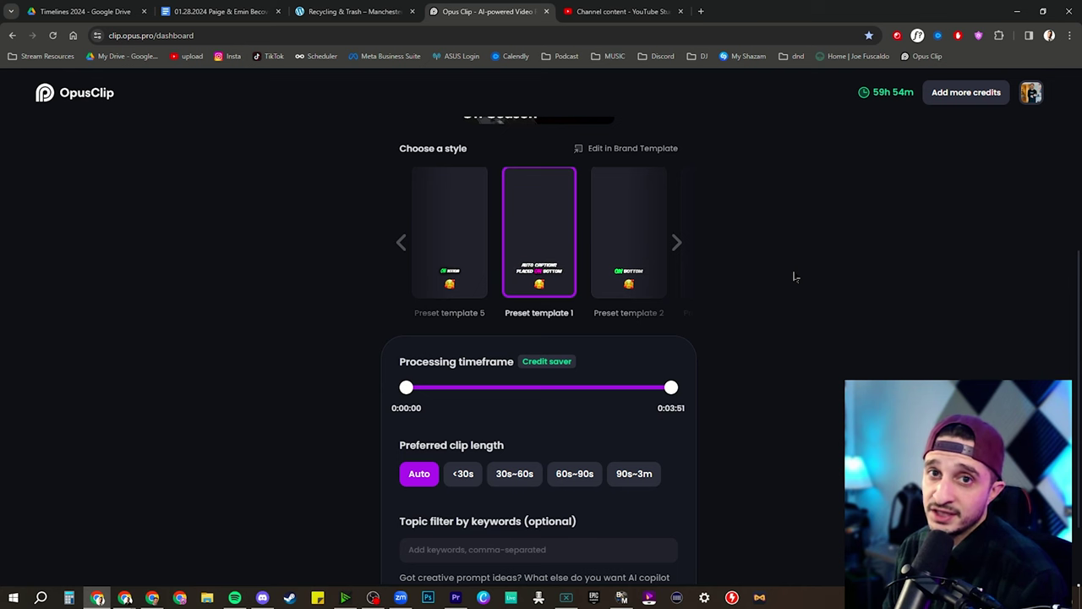
{"action": "scroll", "coordinate": [794, 277], "scroll_direction": "down", "scroll_amount": 1}
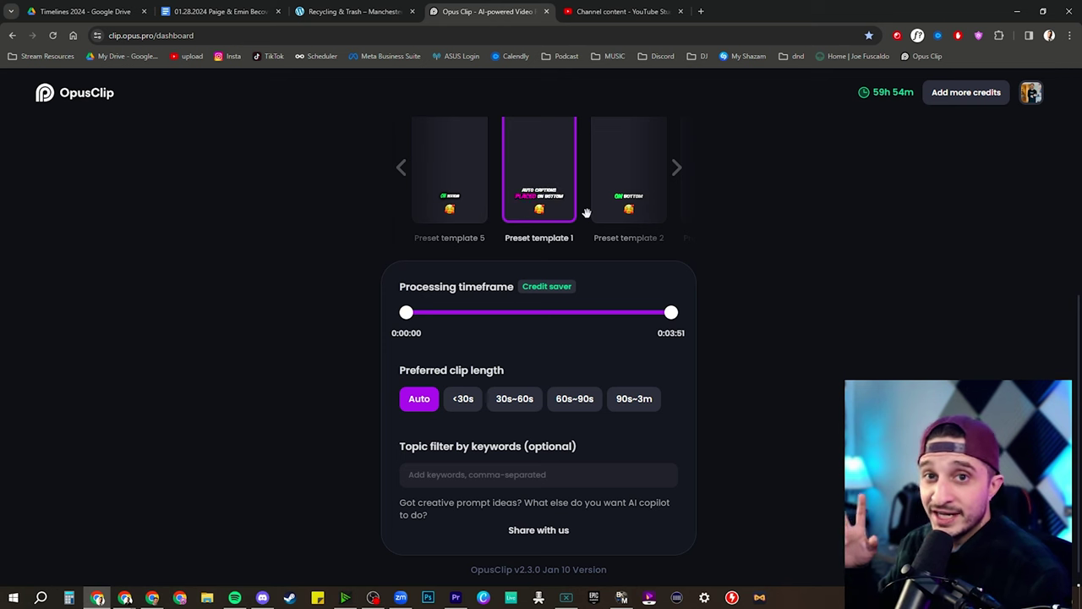
{"action": "mouse_move", "coordinate": [873, 92]}
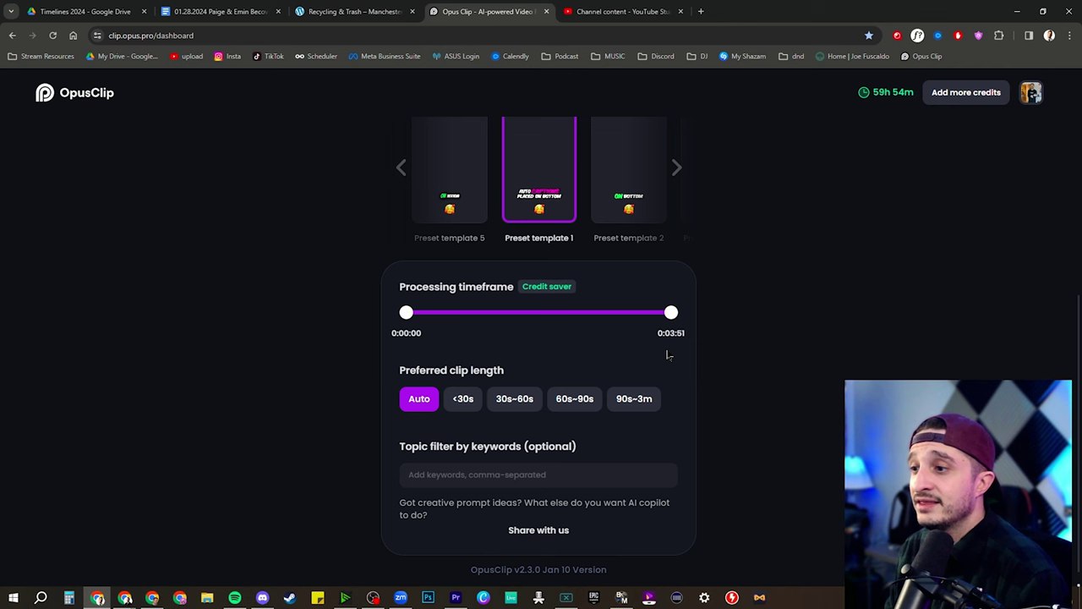
Step: Limit clips to under 30 seconds, filter by topic keyword 'motivation', and start generating clips
{"action": "left_click", "coordinate": [463, 398]}
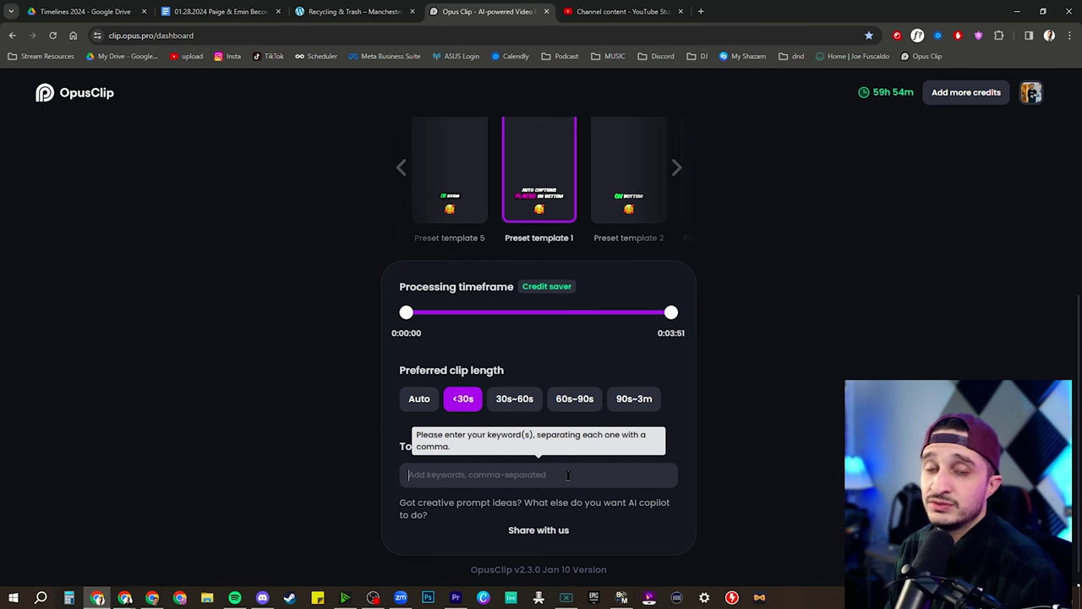
{"action": "type", "text": "motivation"}
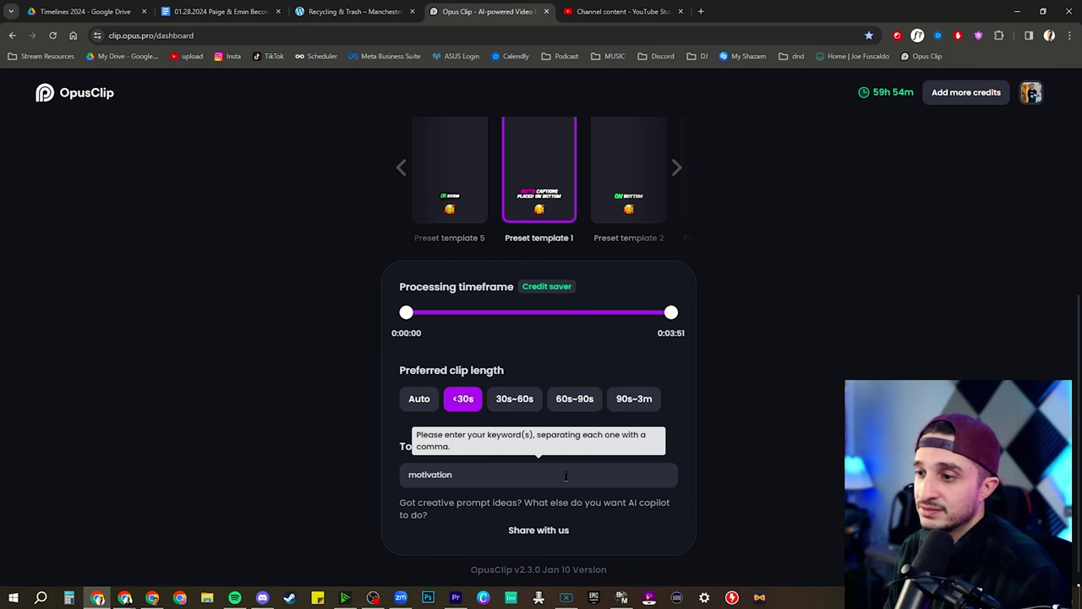
{"action": "scroll", "coordinate": [786, 457], "scroll_direction": "up", "scroll_amount": 4}
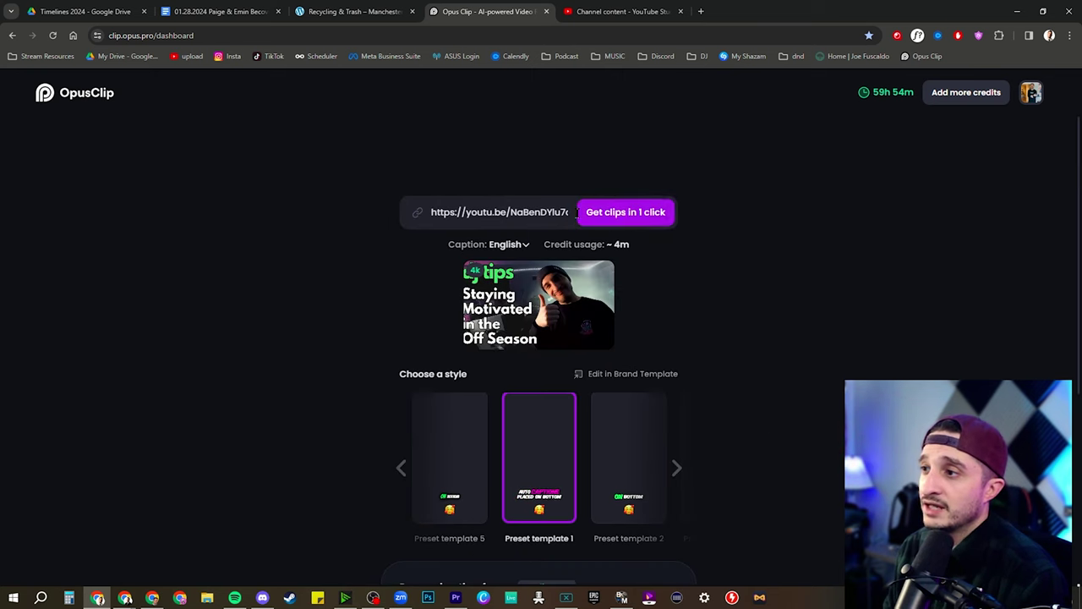
{"action": "left_click", "coordinate": [640, 212]}
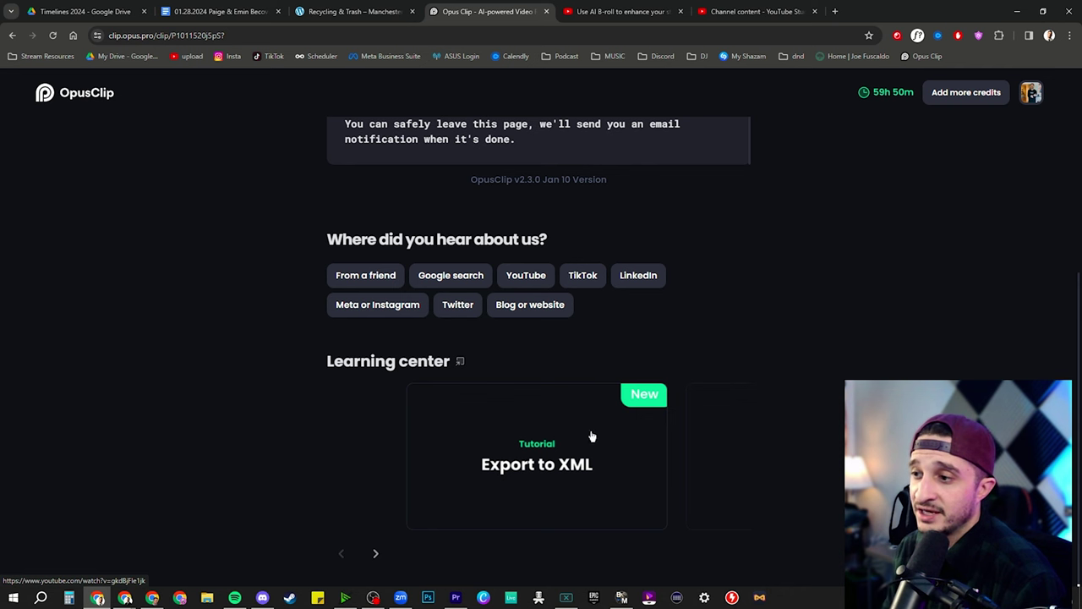
Step: Browse the Learning center tutorials from Filler word removal through Create multiple brand templates
{"action": "left_click", "coordinate": [376, 555]}
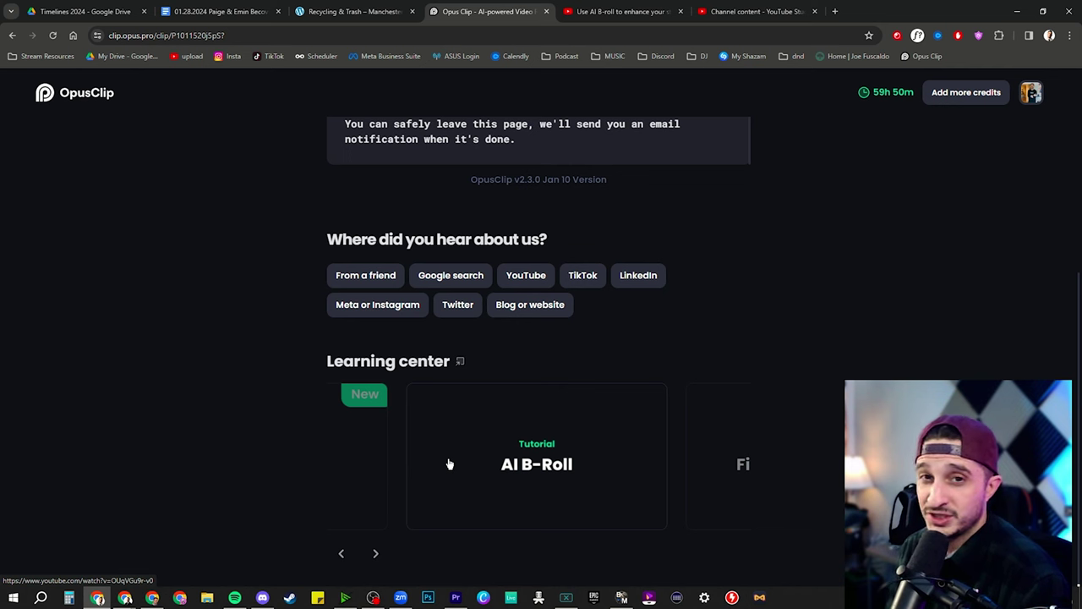
{"action": "left_click", "coordinate": [375, 555]}
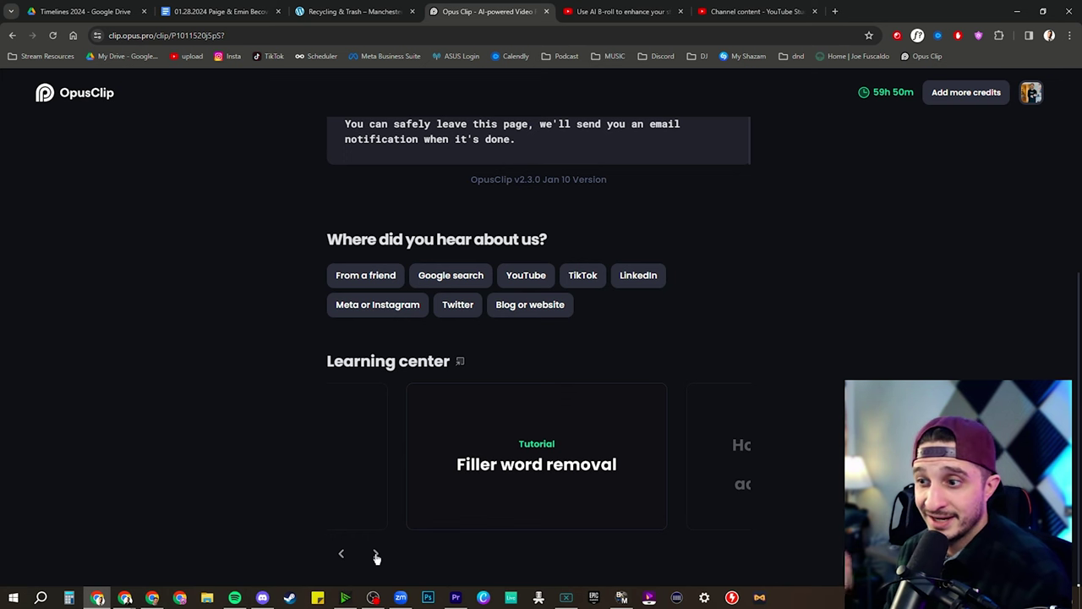
{"action": "left_click", "coordinate": [375, 555]}
{"action": "left_click", "coordinate": [375, 554]}
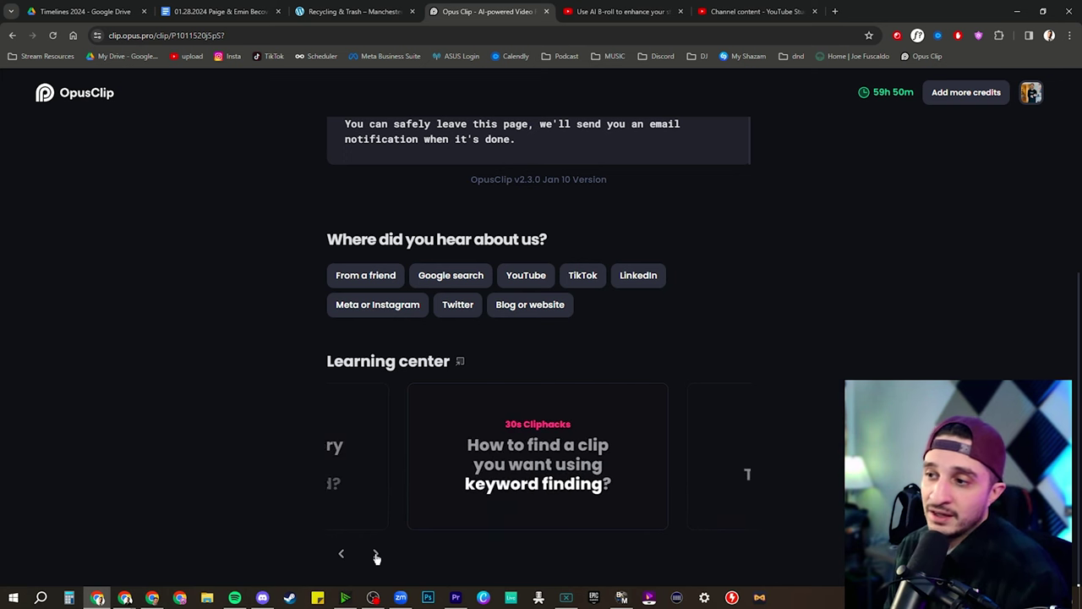
{"action": "left_click", "coordinate": [376, 554]}
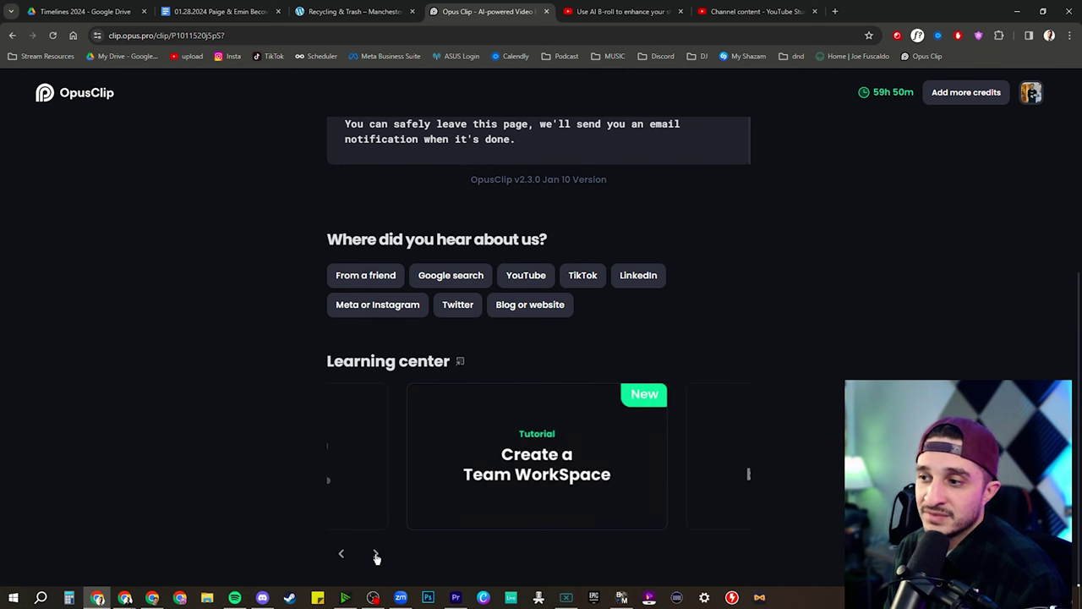
{"action": "left_click", "coordinate": [376, 555]}
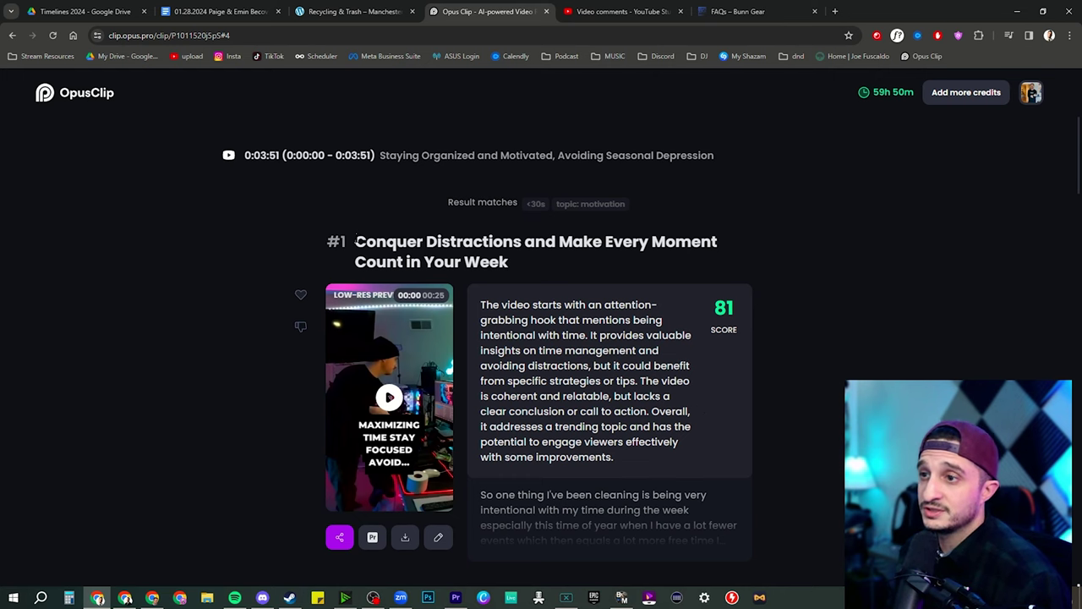
Step: Scroll the results and read the description of the top clip, which scored 81
{"action": "scroll", "coordinate": [355, 239], "scroll_direction": "down", "scroll_amount": 20}
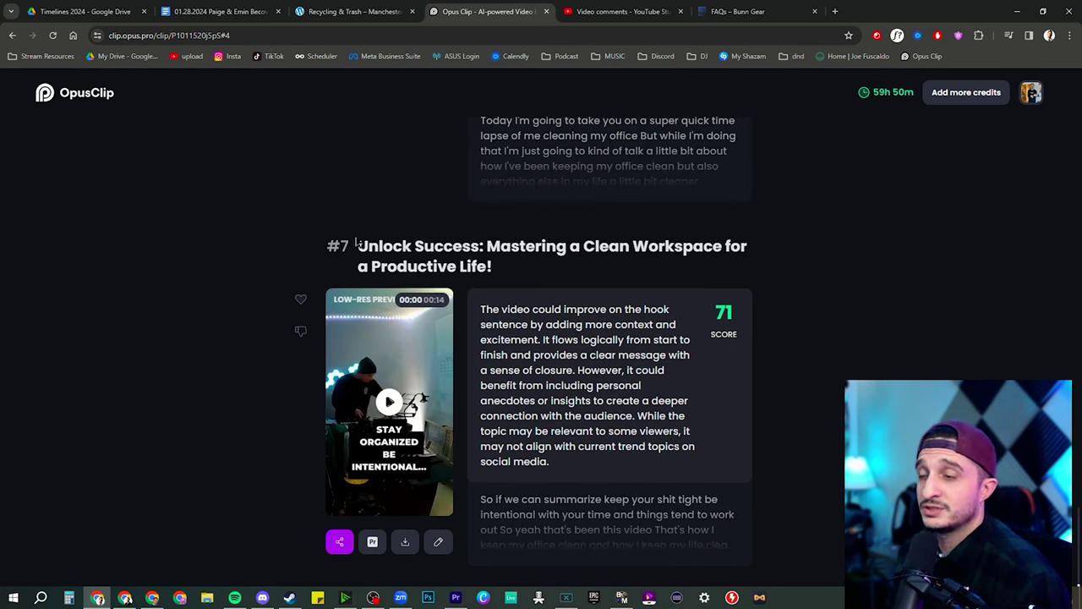
{"action": "scroll", "coordinate": [357, 242], "scroll_direction": "up", "scroll_amount": 12}
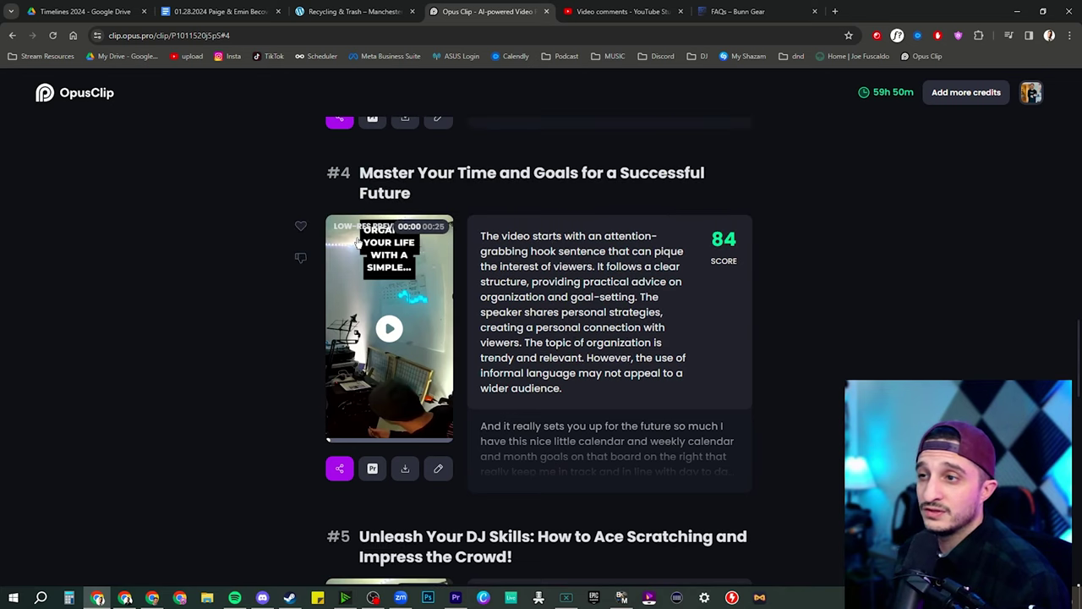
{"action": "scroll", "coordinate": [412, 268], "scroll_direction": "up", "scroll_amount": 8}
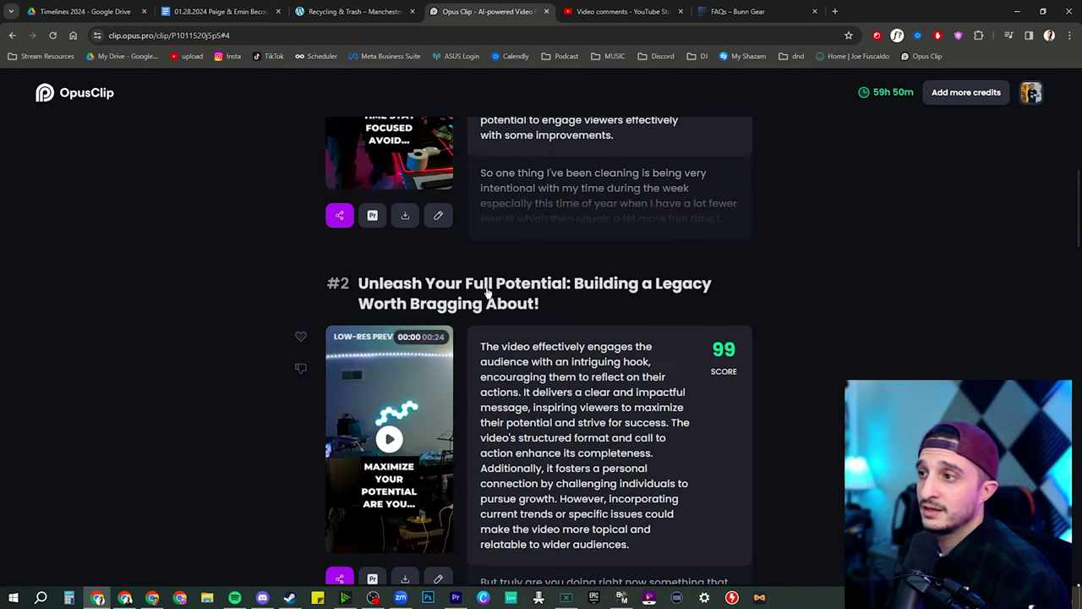
{"action": "scroll", "coordinate": [486, 289], "scroll_direction": "up", "scroll_amount": 3}
{"action": "scroll", "coordinate": [672, 225], "scroll_direction": "down", "scroll_amount": 1}
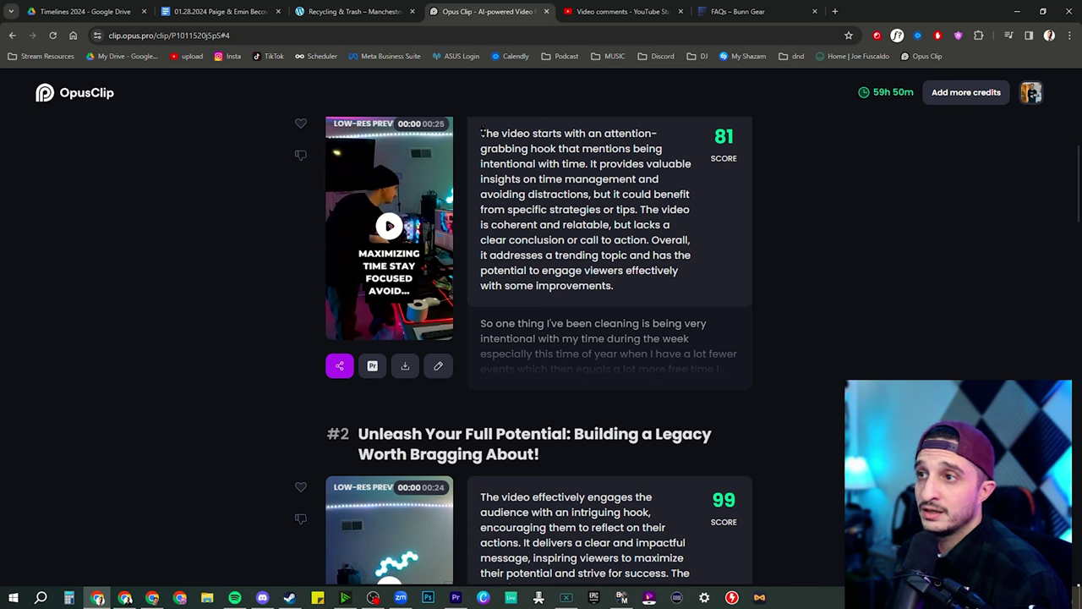
{"action": "left_click_drag", "start_coordinate": [481, 132], "coordinate": [673, 284]}
{"action": "left_click", "coordinate": [644, 285]}
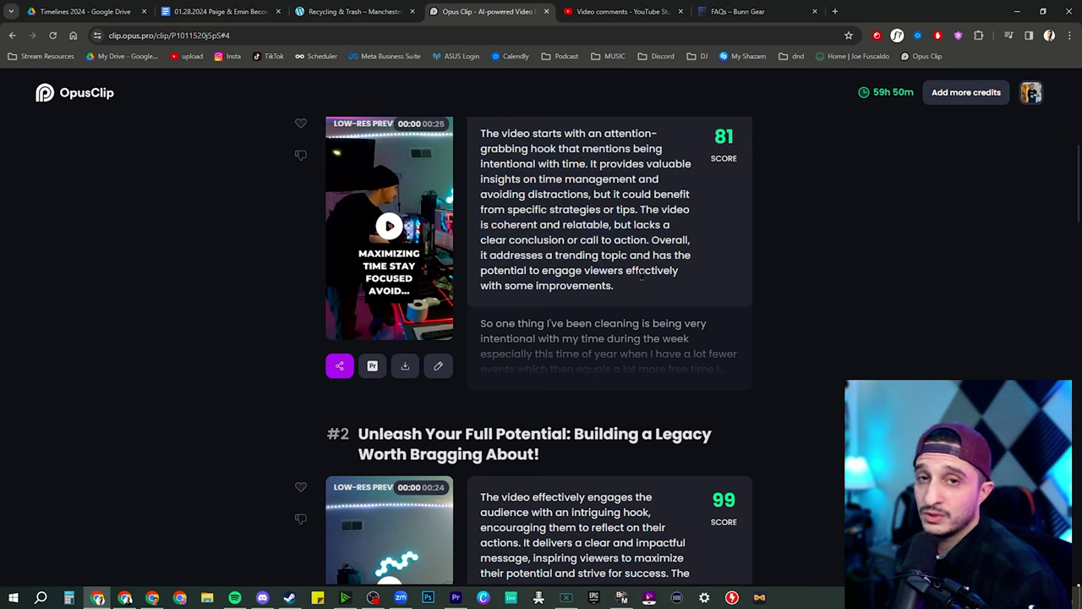
Step: Scroll down and open clip #4 'Master Your Time and Goals for a Successful Future' for editing
{"action": "scroll", "coordinate": [641, 276], "scroll_direction": "down", "scroll_amount": 3}
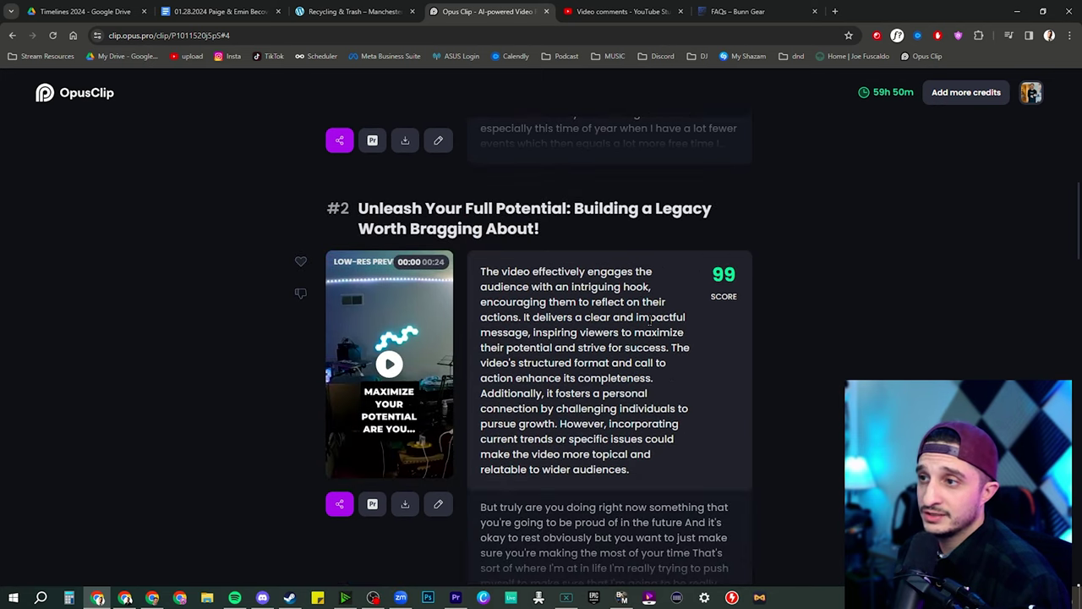
{"action": "scroll", "coordinate": [649, 319], "scroll_direction": "down", "scroll_amount": 1}
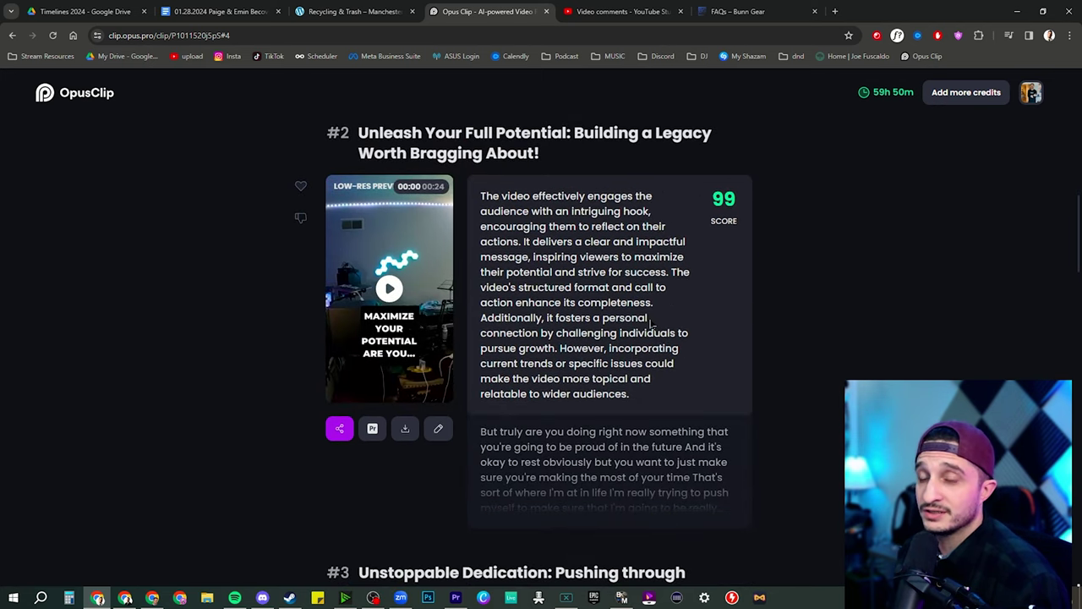
{"action": "scroll", "coordinate": [652, 320], "scroll_direction": "down", "scroll_amount": 5}
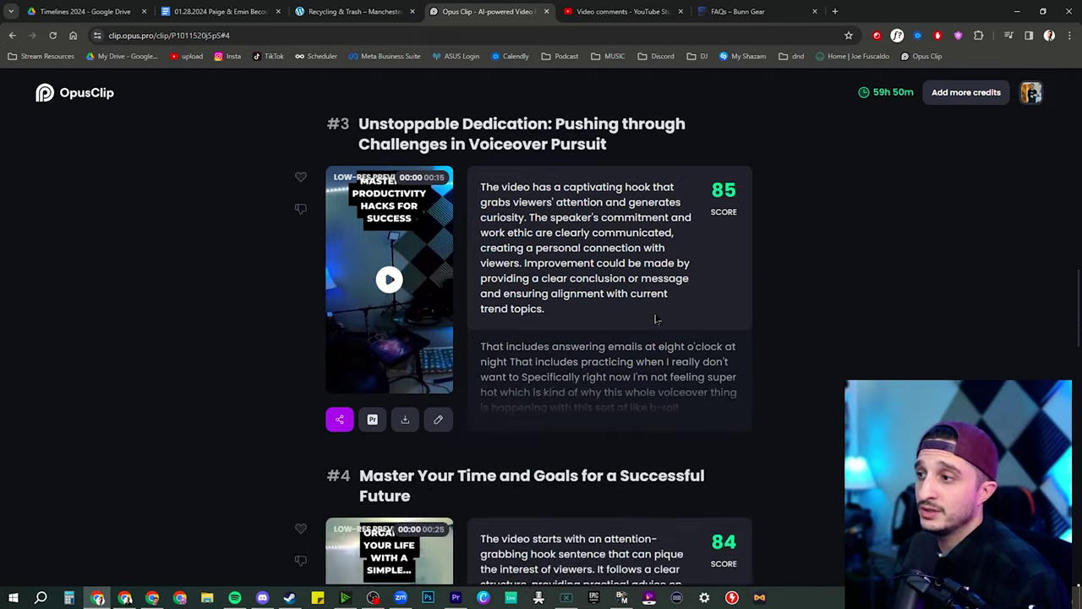
{"action": "scroll", "coordinate": [656, 318], "scroll_direction": "down", "scroll_amount": 4}
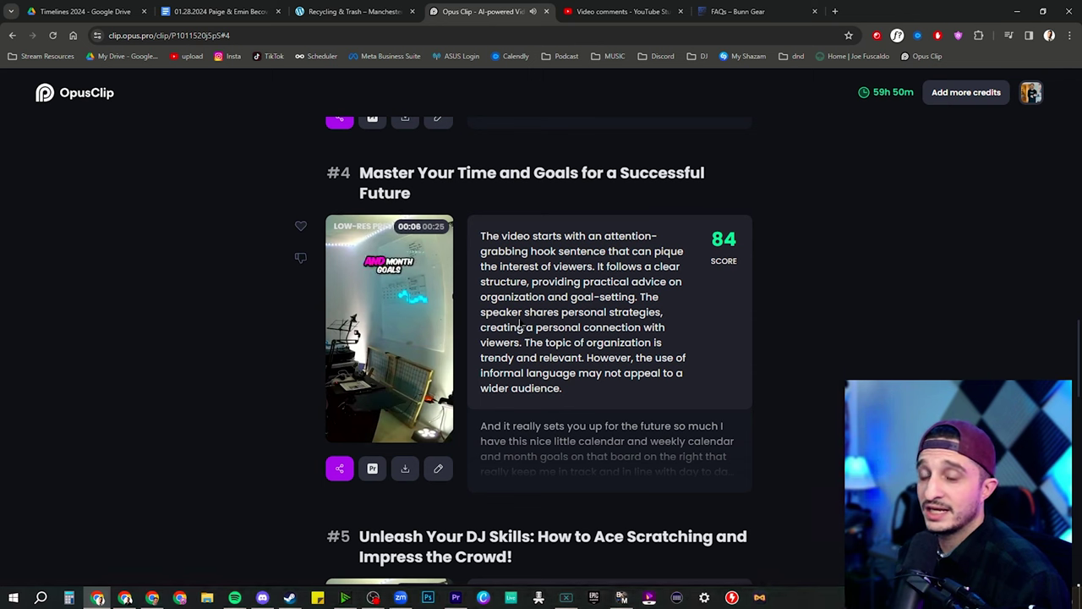
{"action": "mouse_move", "coordinate": [389, 333]}
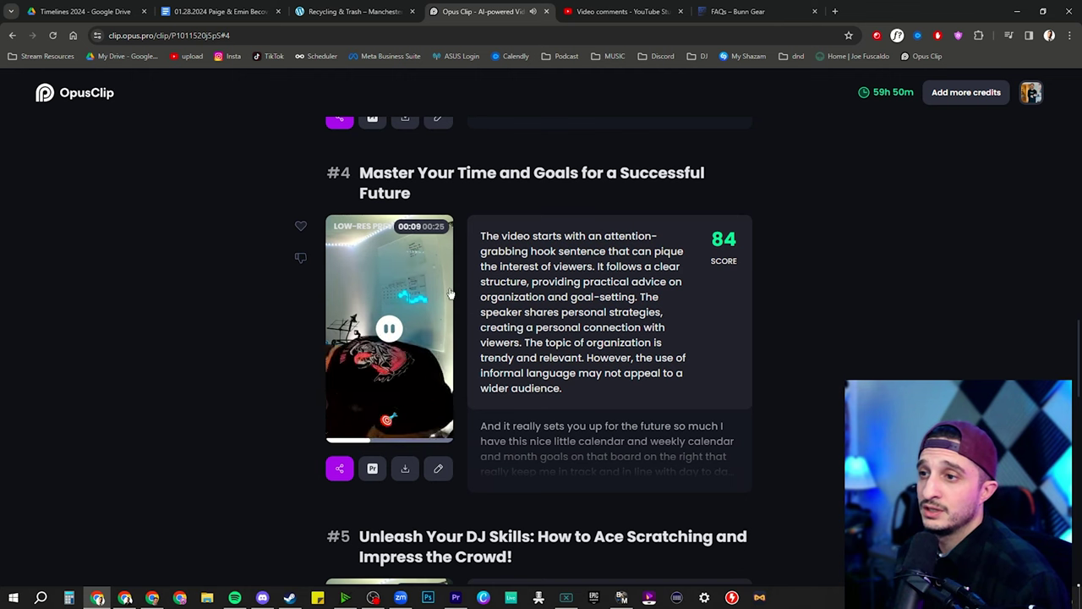
{"action": "left_click", "coordinate": [439, 468]}
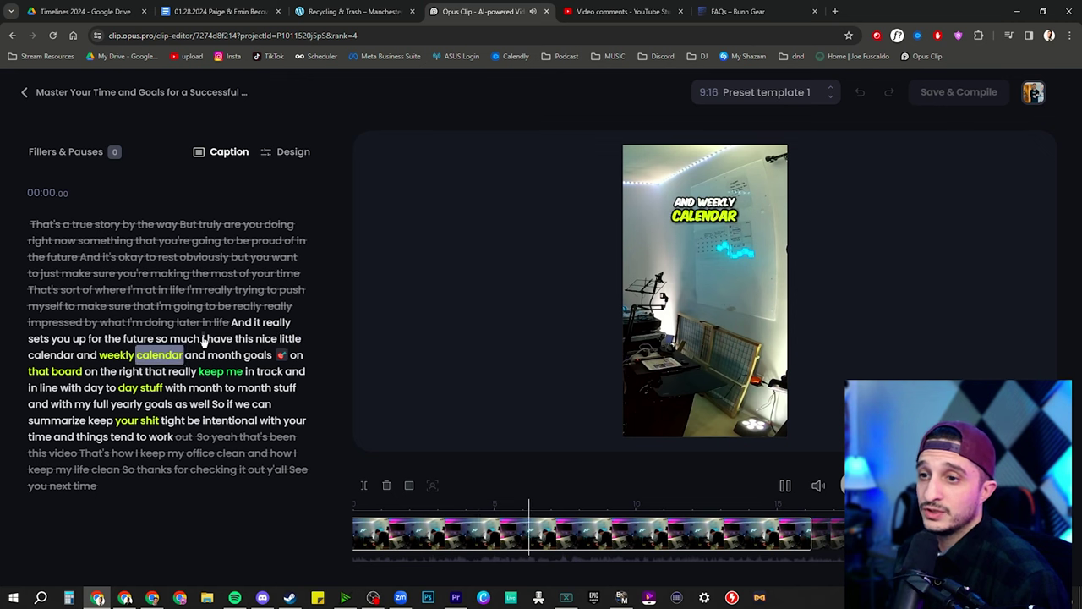
Step: Pause playback and make the clip start at the word 'I' in 'I have this nice little calendar'
{"action": "key", "text": "space"}
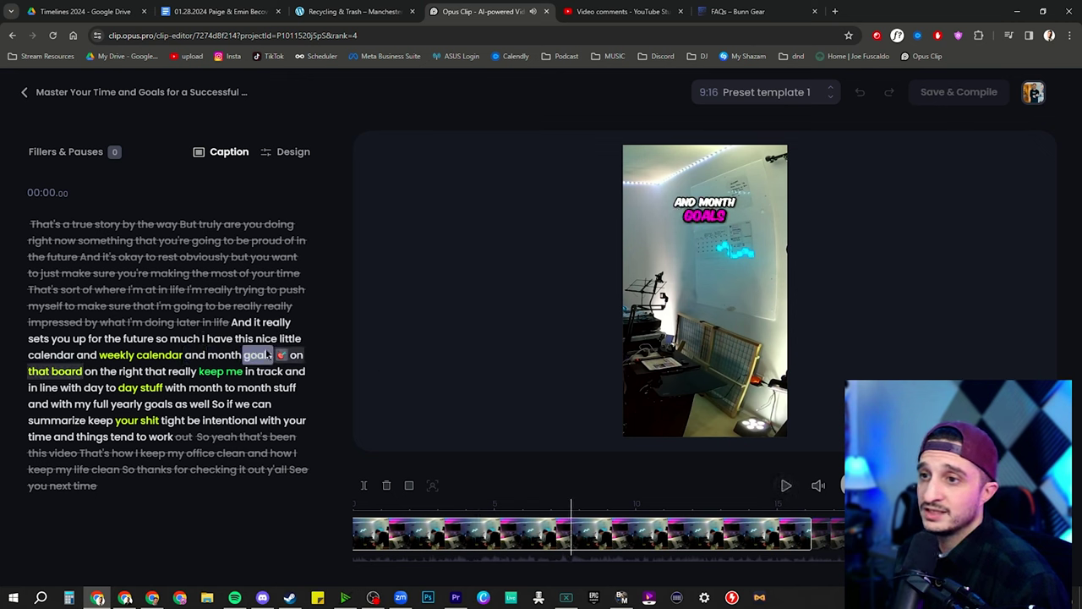
{"action": "left_click", "coordinate": [203, 338]}
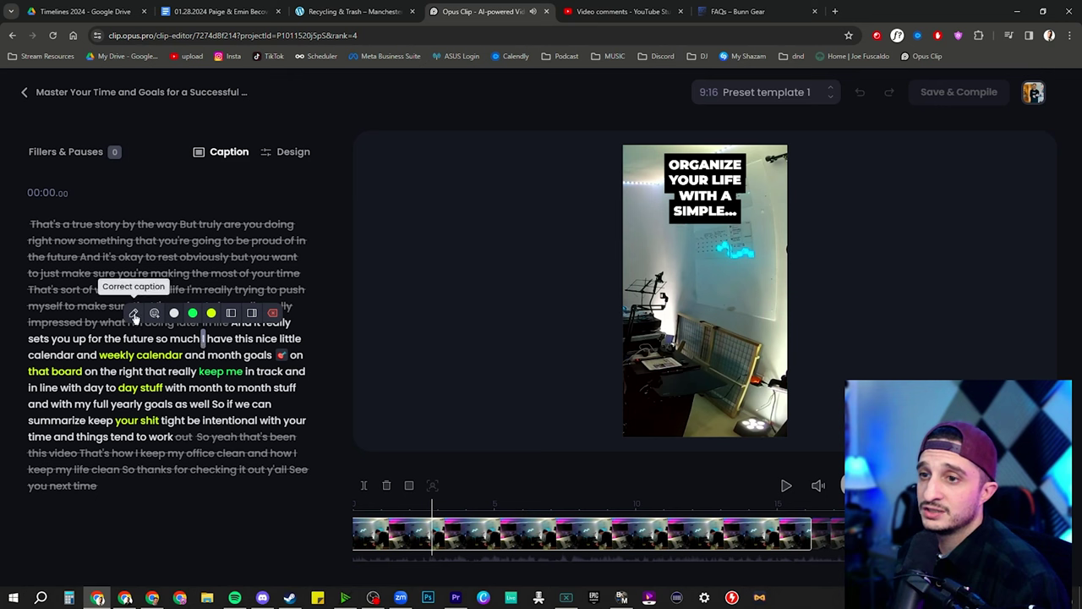
{"action": "left_click", "coordinate": [231, 313]}
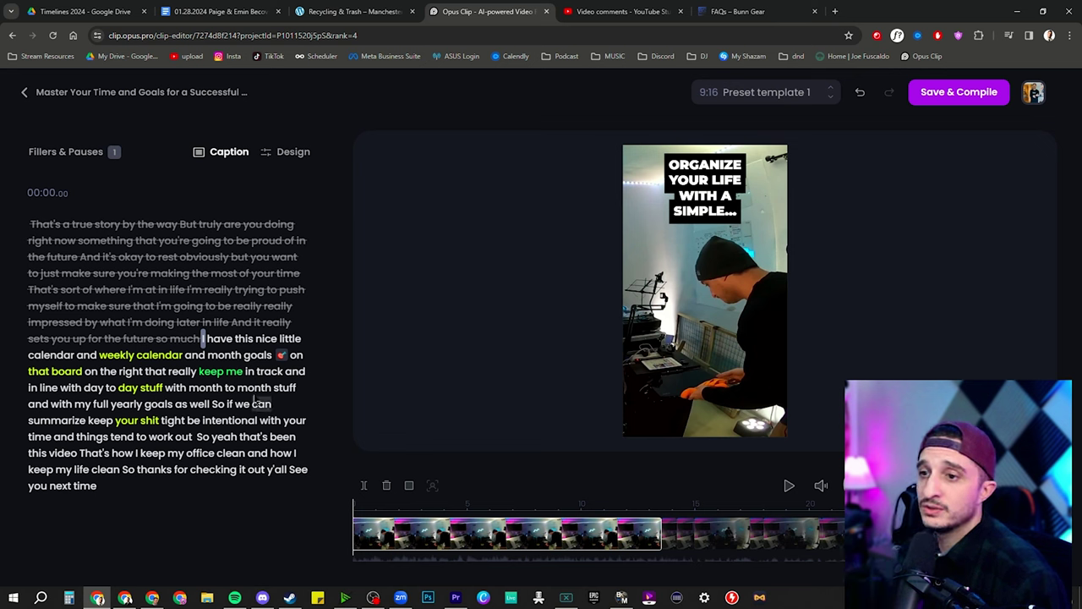
Step: Change the swear word in 'keep your … tight' to 's**t' in the captions
{"action": "left_click", "coordinate": [152, 422]}
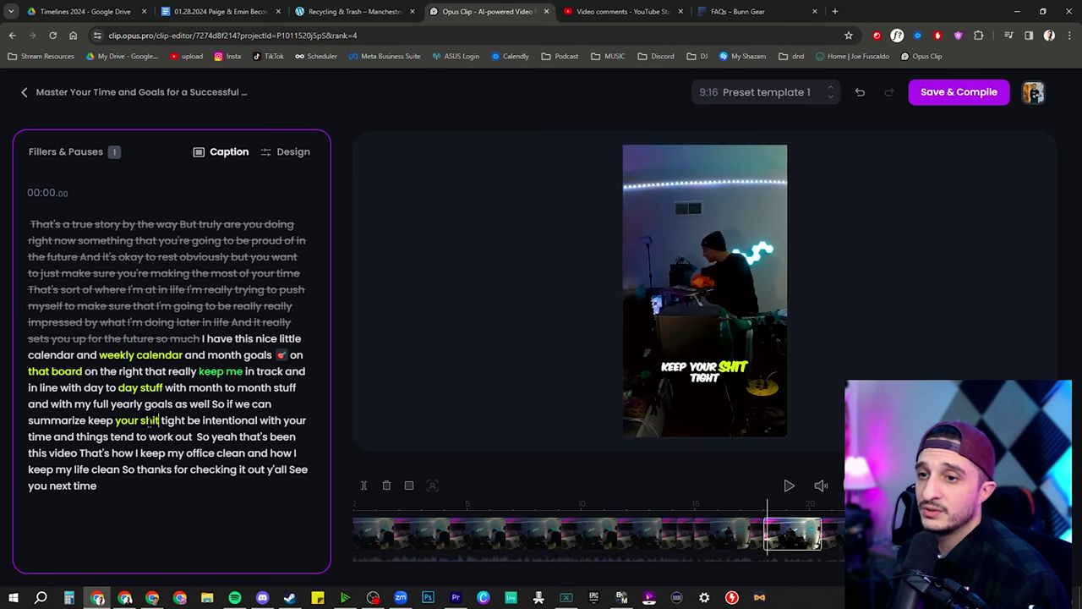
{"action": "key", "text": "BackSpace"}
{"action": "key", "text": "BackSpace"}
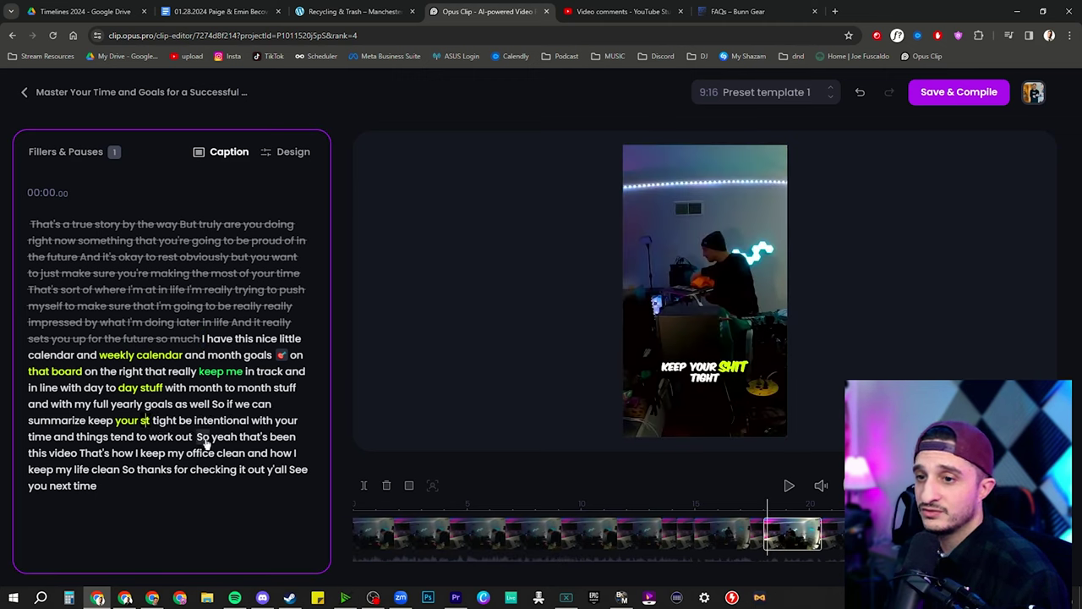
{"action": "type", "text": "**"}
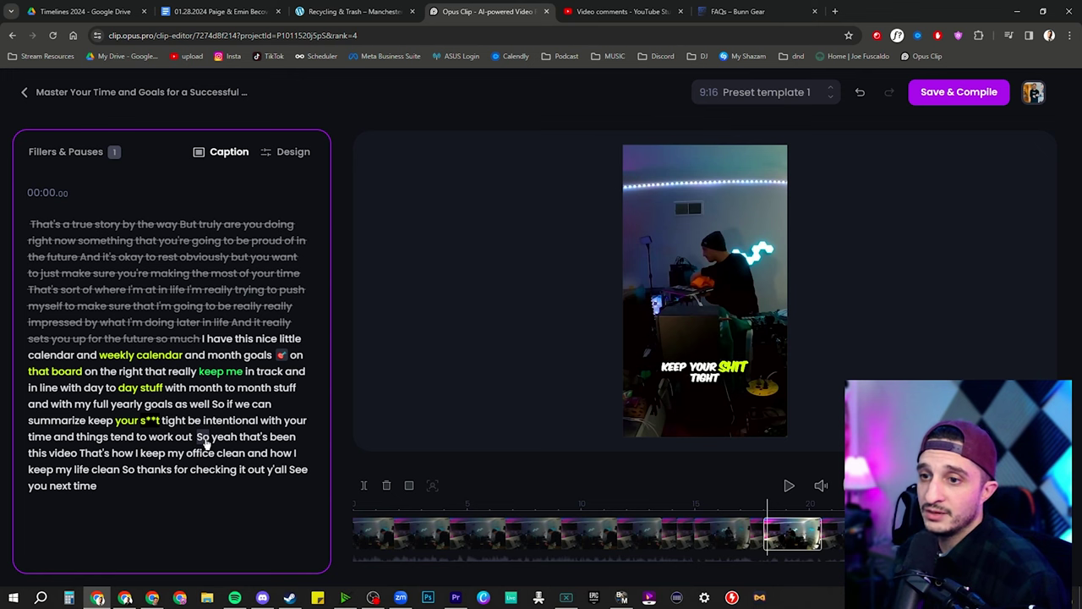
{"action": "left_click", "coordinate": [374, 391]}
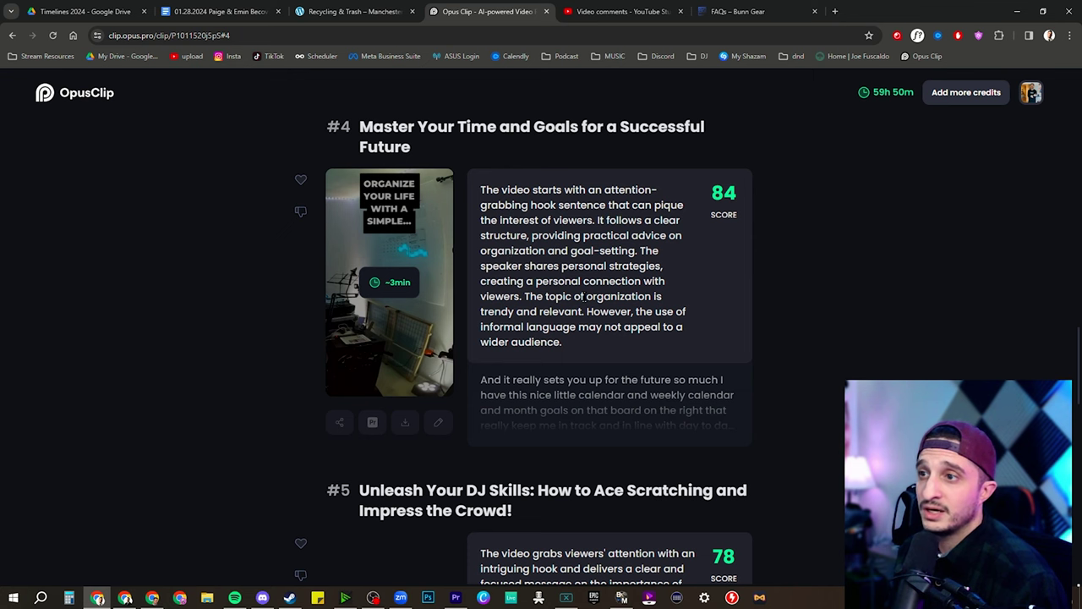
Step: Scroll to clip #4 and open its Auto post & scheduler
{"action": "scroll", "coordinate": [464, 282], "scroll_direction": "up", "scroll_amount": 1}
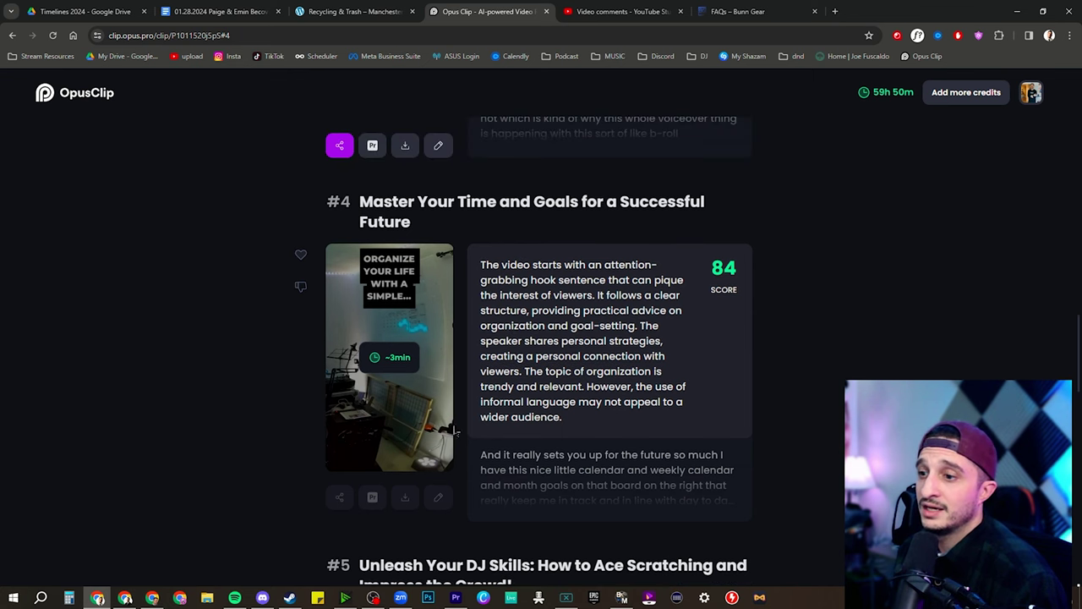
{"action": "scroll", "coordinate": [338, 147], "scroll_direction": "up", "scroll_amount": 2}
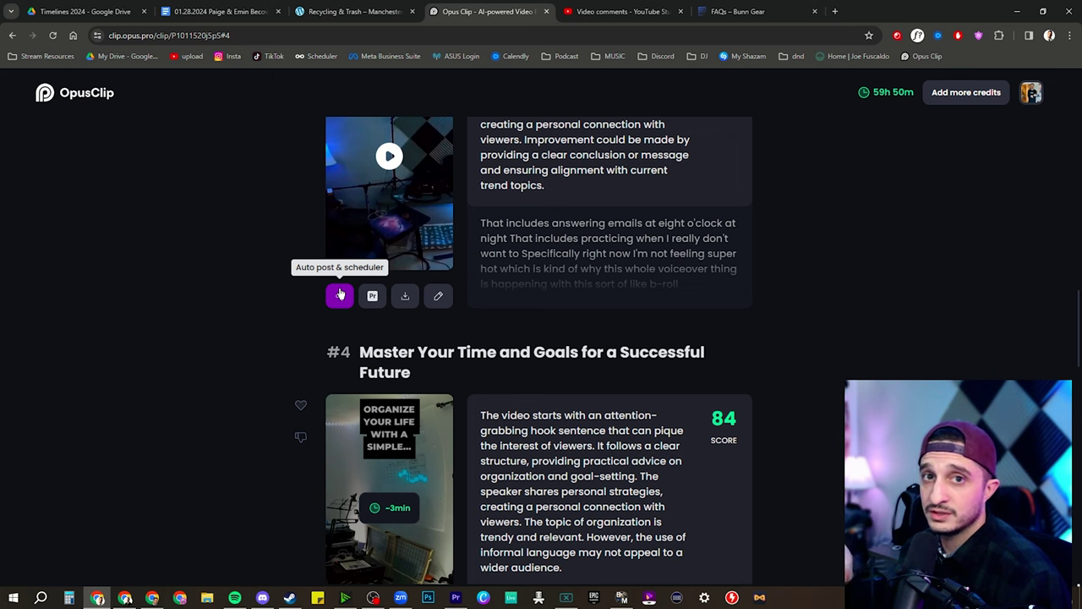
{"action": "scroll", "coordinate": [339, 293], "scroll_direction": "down", "scroll_amount": 3}
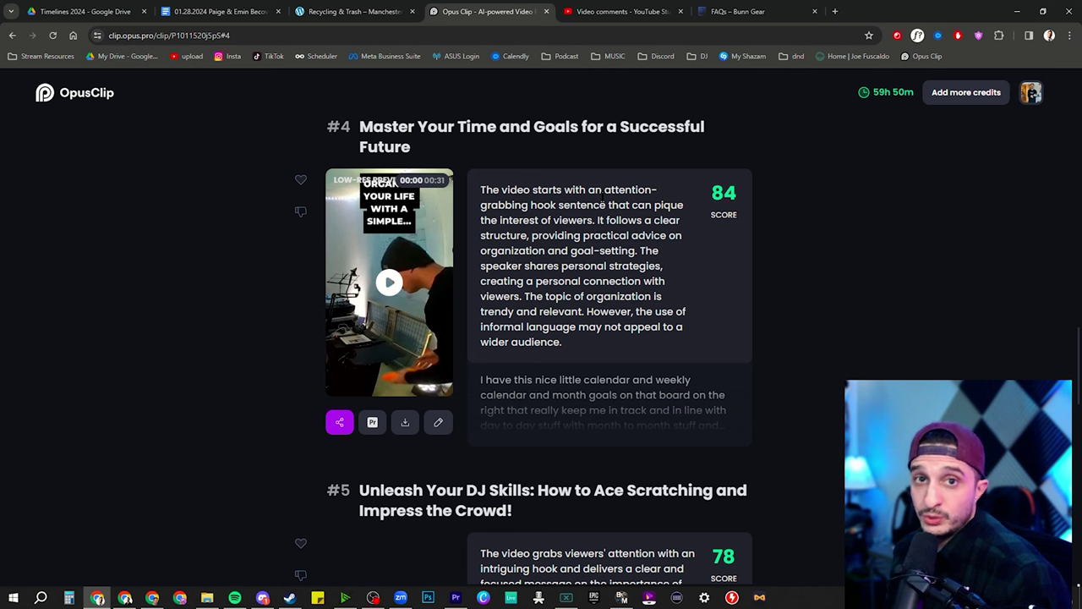
{"action": "left_click", "coordinate": [339, 421]}
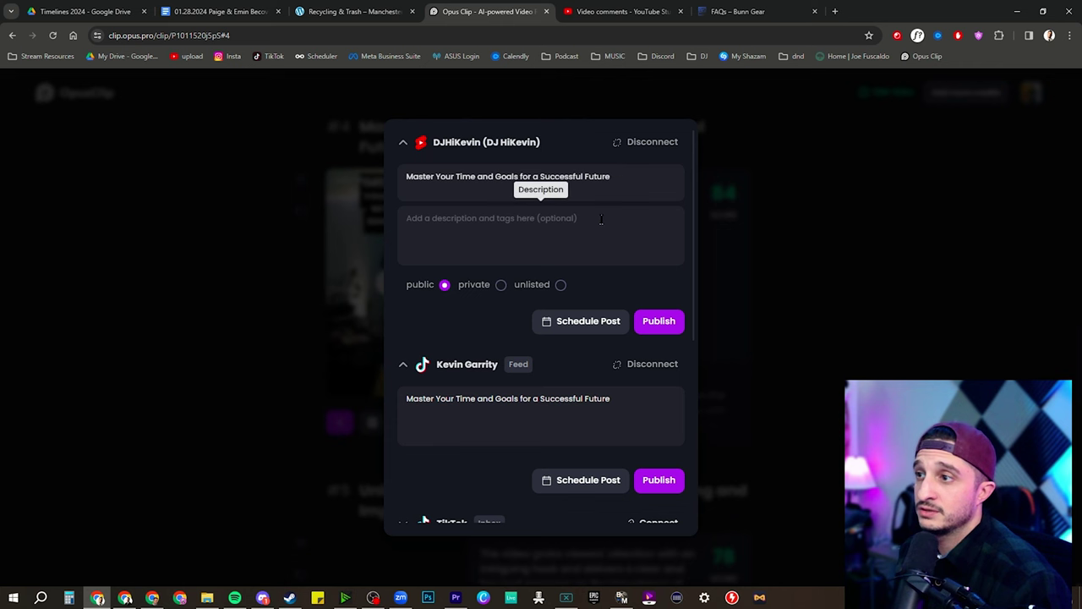
Step: Prefix the TikTok, YouTube and Instagram post titles with 'Tips to'
{"action": "scroll", "coordinate": [601, 218], "scroll_direction": "down", "scroll_amount": 5}
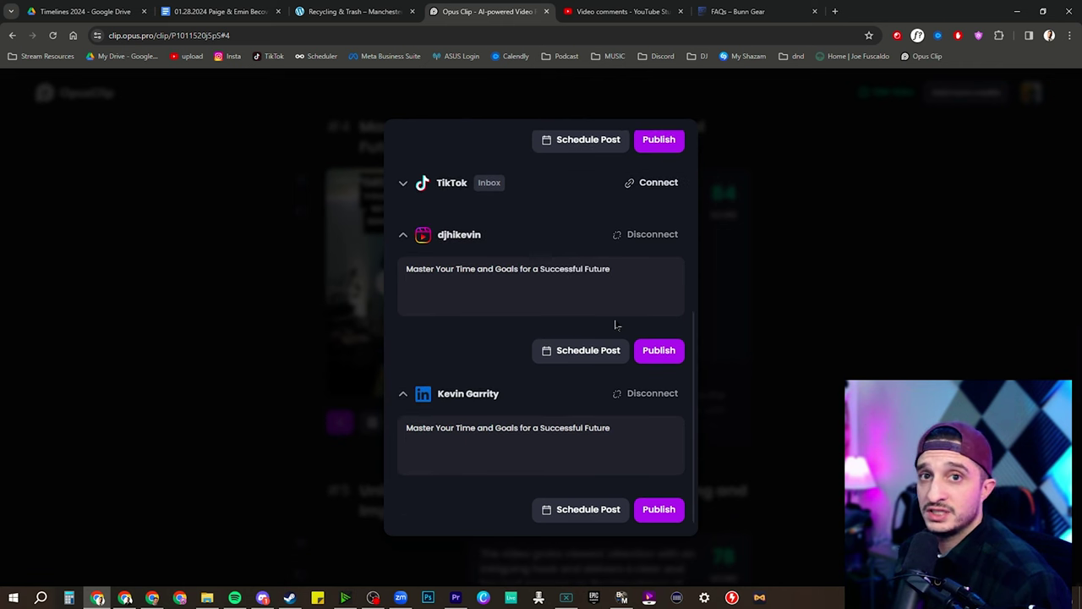
{"action": "scroll", "coordinate": [616, 324], "scroll_direction": "up", "scroll_amount": 4}
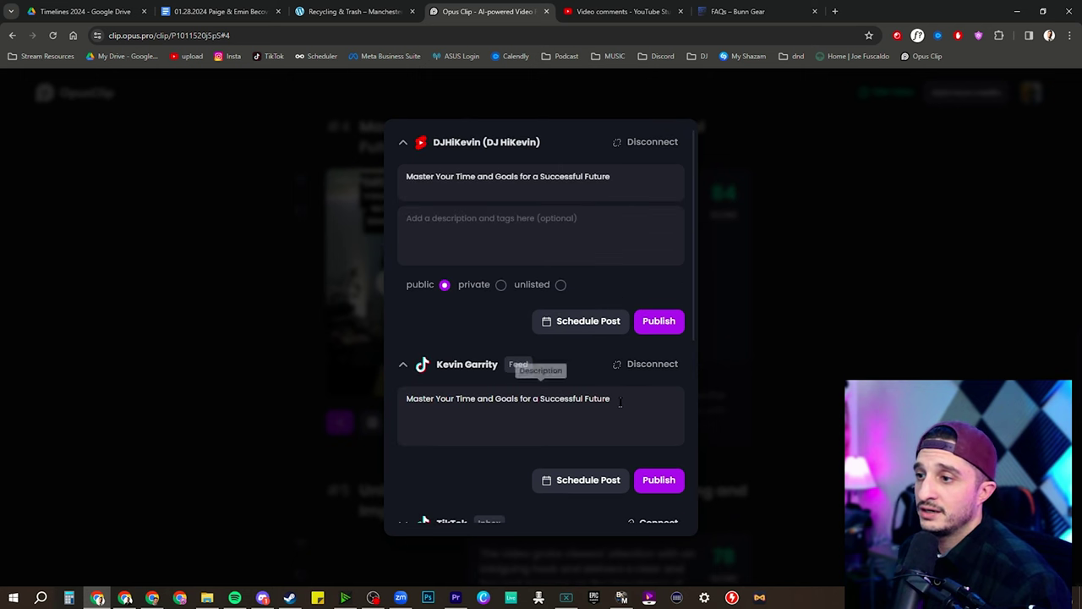
{"action": "left_click", "coordinate": [407, 398]}
{"action": "type", "text": "Tips to"}
{"action": "left_click", "coordinate": [407, 175]}
{"action": "type", "text": "Tip"}
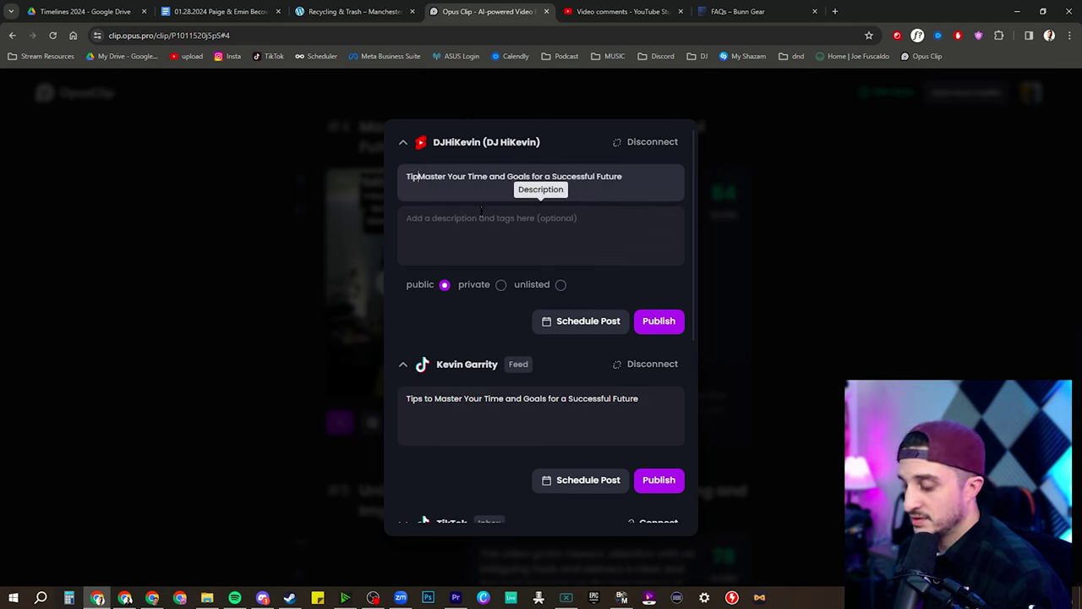
{"action": "type", "text": "s to"}
{"action": "scroll", "coordinate": [482, 211], "scroll_direction": "down", "scroll_amount": 4}
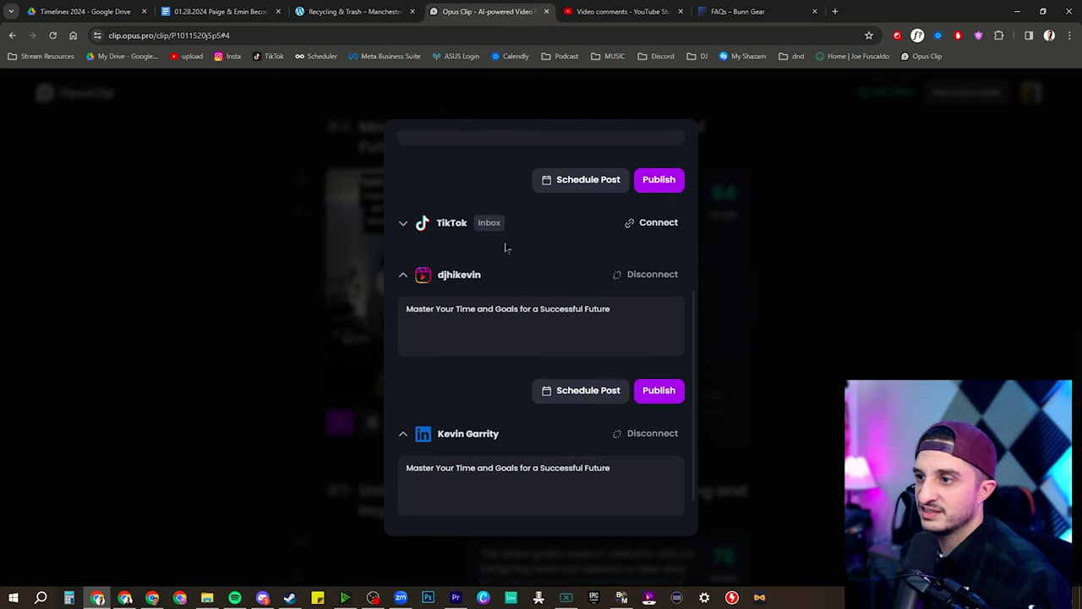
{"action": "left_click", "coordinate": [406, 309]}
{"action": "type", "text": "Tips to"}
{"action": "type", "text": "Tips to"}
{"action": "scroll", "coordinate": [486, 414], "scroll_direction": "down", "scroll_amount": 1}
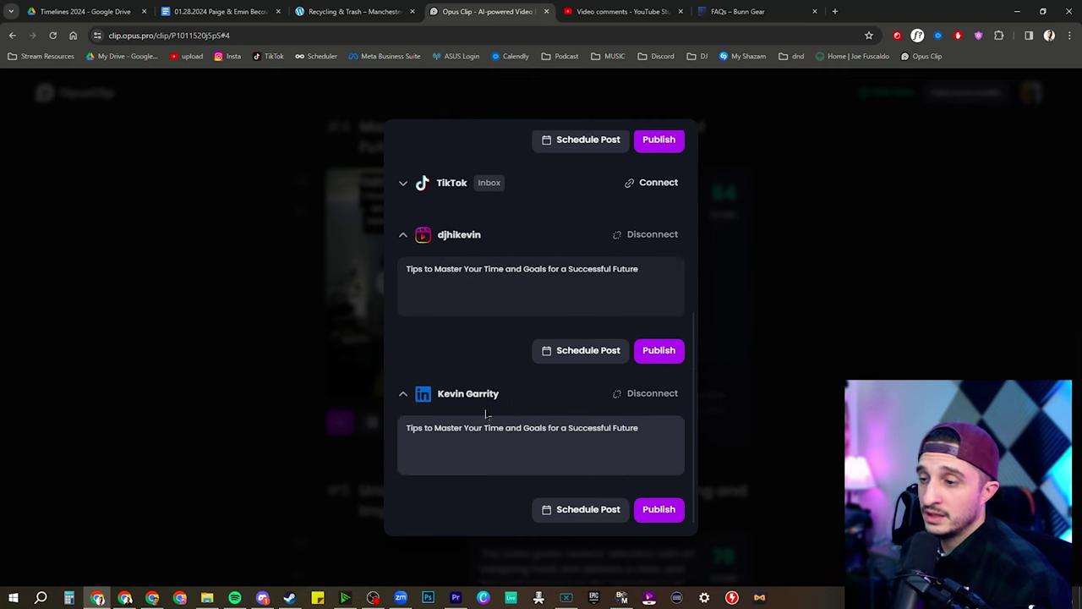
Step: Set the LinkedIn and Instagram posts to January 16 at 01 PM
{"action": "left_click", "coordinate": [586, 510]}
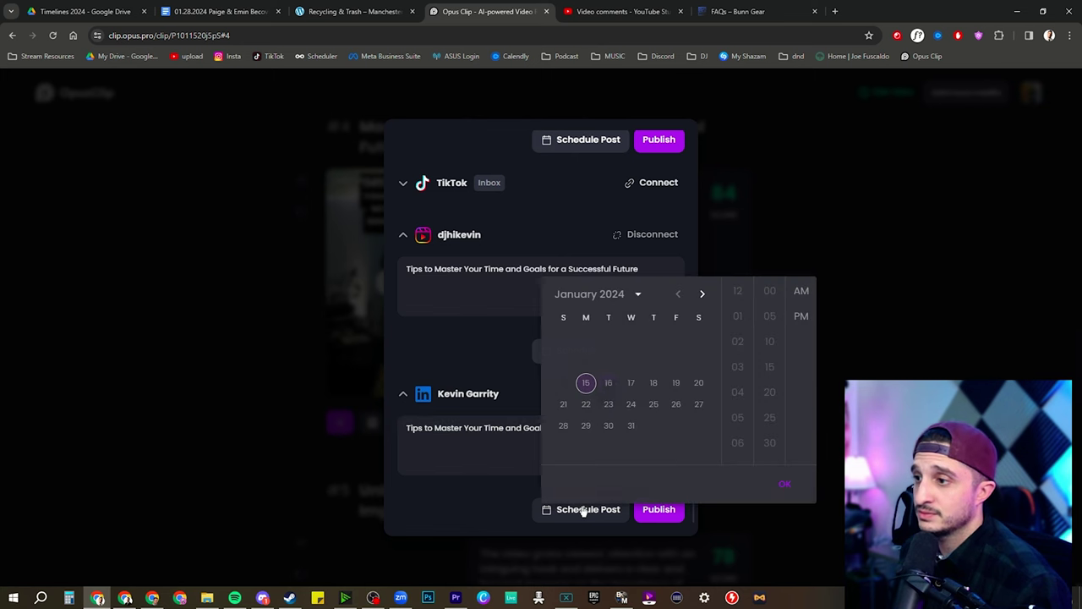
{"action": "left_click", "coordinate": [611, 385]}
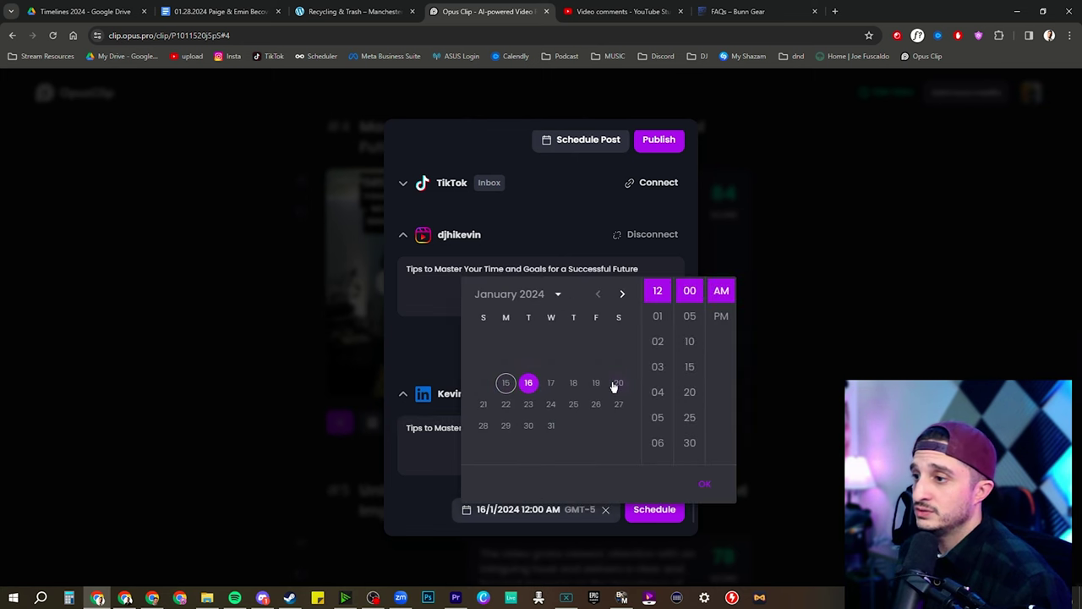
{"action": "left_click", "coordinate": [657, 316]}
{"action": "left_click", "coordinate": [720, 316]}
{"action": "left_click", "coordinate": [603, 351]}
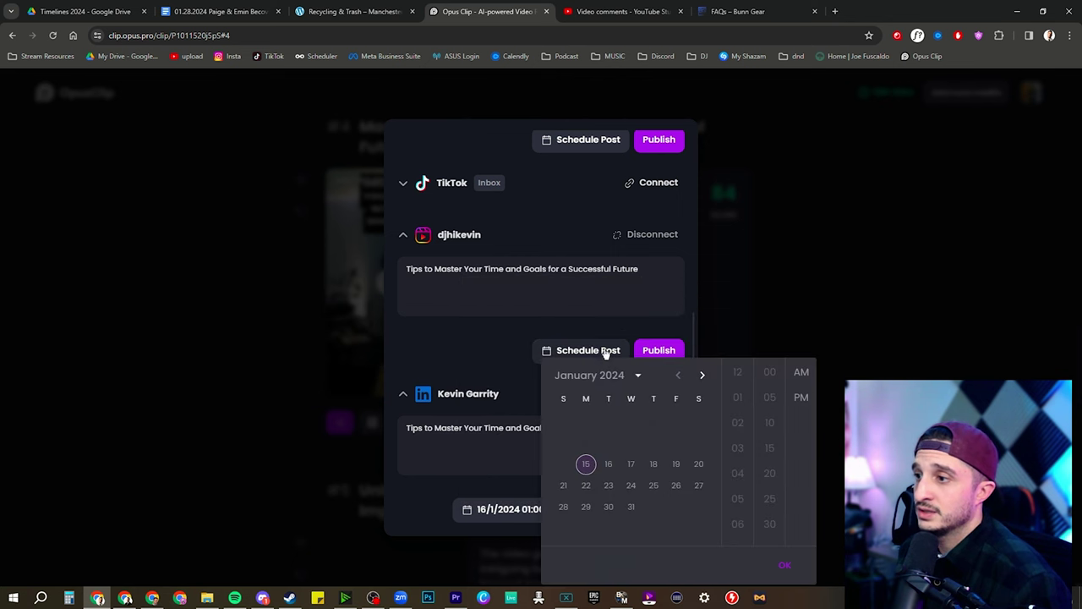
{"action": "left_click", "coordinate": [607, 466]}
{"action": "left_click", "coordinate": [665, 396]}
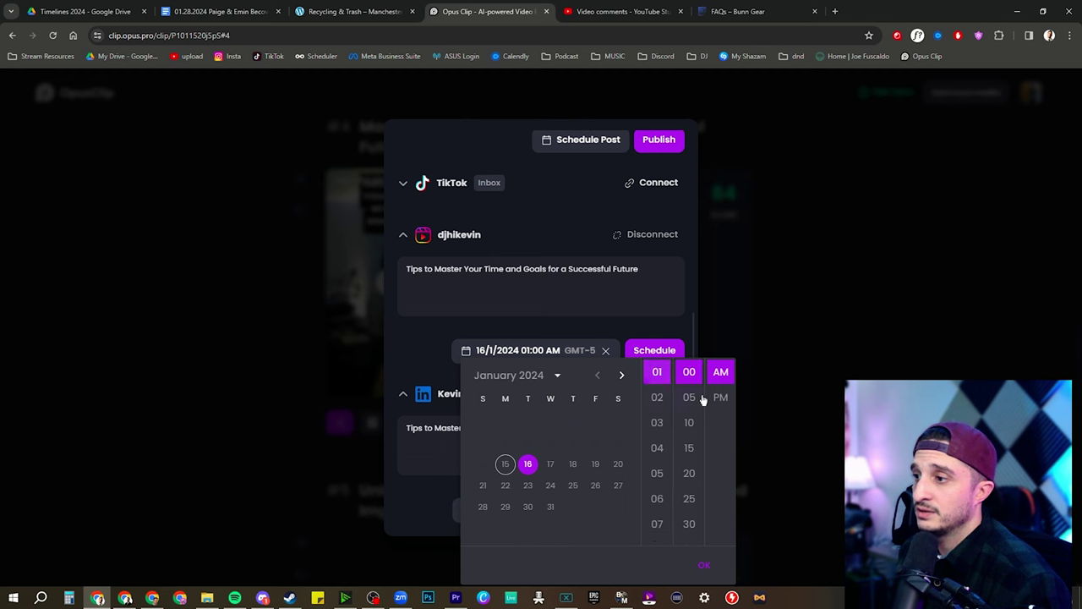
{"action": "left_click", "coordinate": [721, 396]}
Step: Set the TikTok and YouTube posts to January 16 at 01 PM as well
{"action": "scroll", "coordinate": [625, 329], "scroll_direction": "up", "scroll_amount": 3}
{"action": "left_click", "coordinate": [588, 365]}
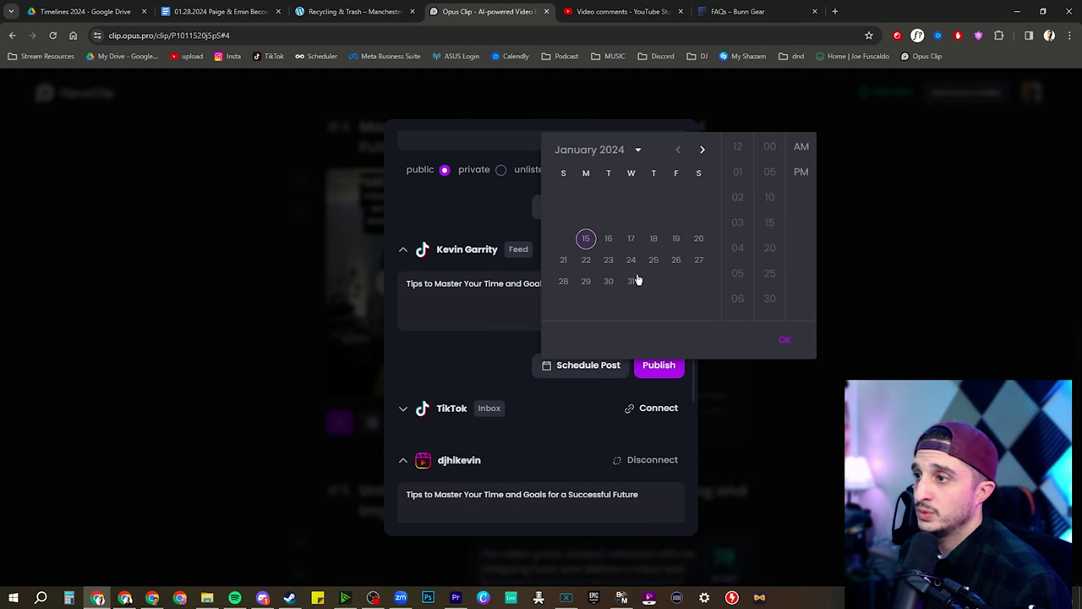
{"action": "left_click", "coordinate": [609, 239]}
{"action": "left_click", "coordinate": [663, 170]}
{"action": "left_click", "coordinate": [717, 172]}
{"action": "scroll", "coordinate": [589, 294], "scroll_direction": "up", "scroll_amount": 1}
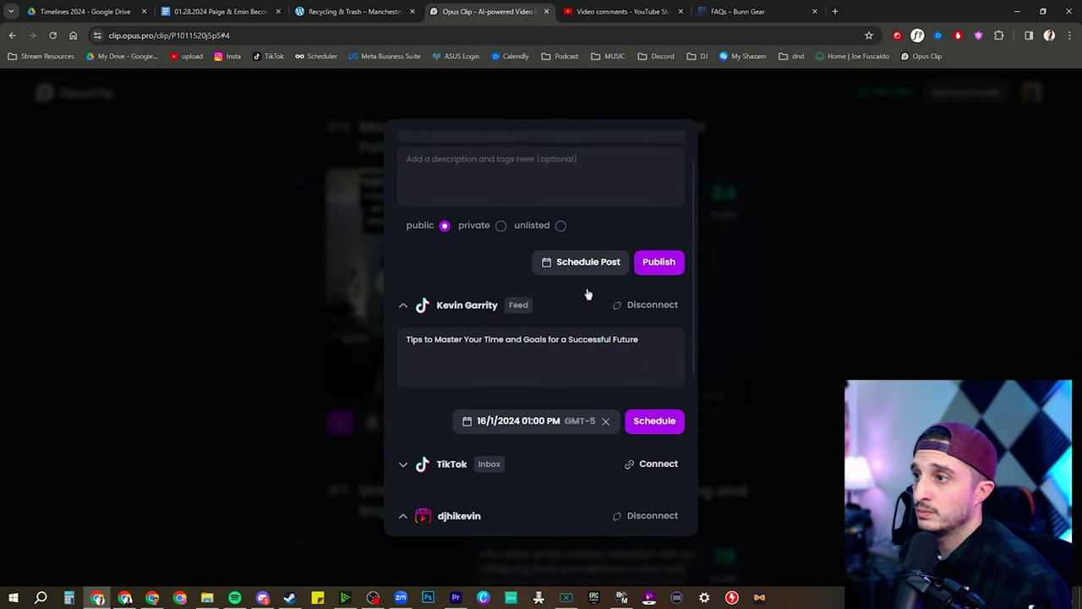
{"action": "scroll", "coordinate": [589, 294], "scroll_direction": "up", "scroll_amount": 1}
{"action": "left_click", "coordinate": [592, 320]}
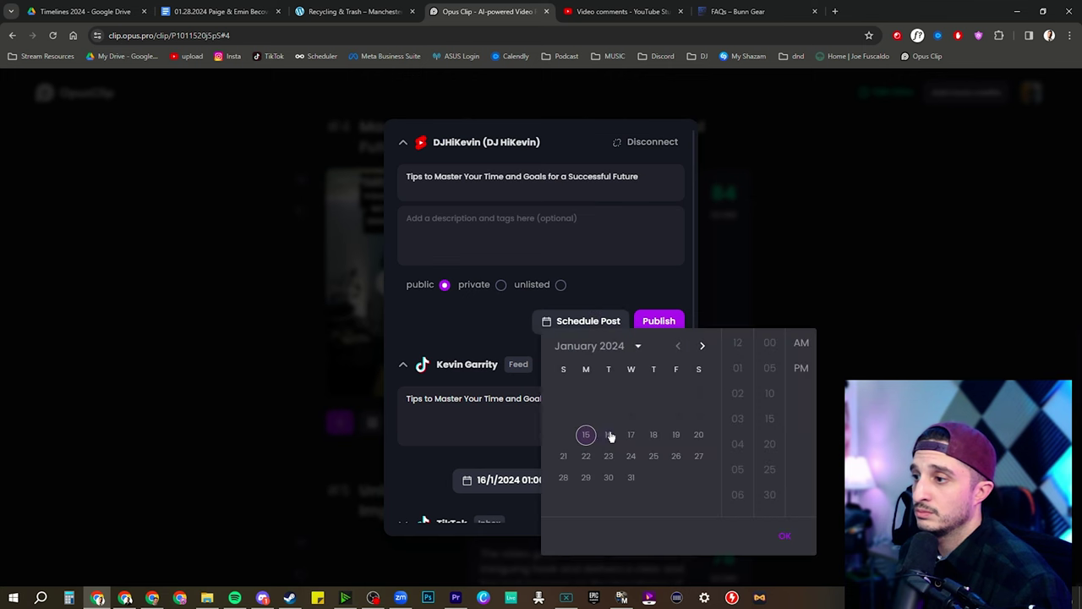
{"action": "left_click", "coordinate": [609, 435]}
{"action": "left_click", "coordinate": [658, 367]}
{"action": "left_click", "coordinate": [723, 367]}
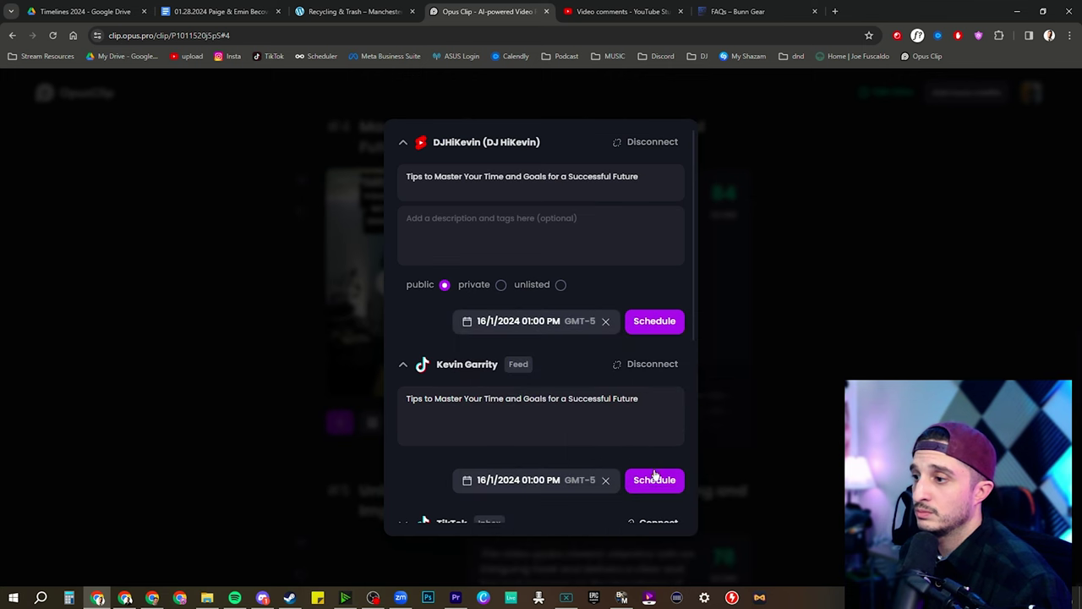
Step: Confirm the scheduled YouTube, TikTok, Instagram and LinkedIn posts and close the posting window
{"action": "left_click", "coordinate": [656, 321]}
{"action": "scroll", "coordinate": [657, 325], "scroll_direction": "down", "scroll_amount": 2}
{"action": "left_click", "coordinate": [656, 331]}
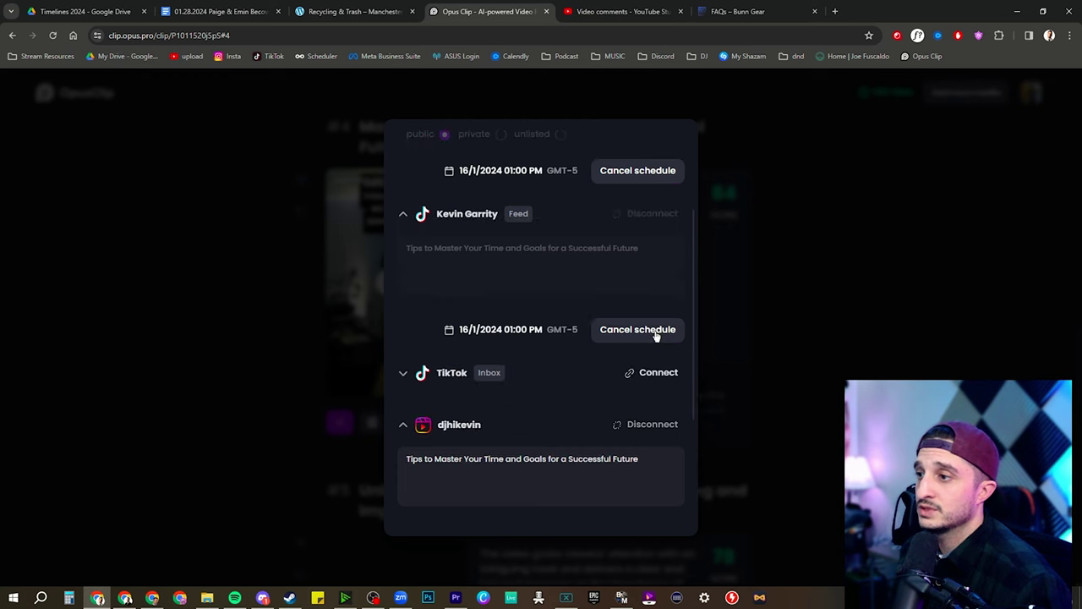
{"action": "scroll", "coordinate": [655, 334], "scroll_direction": "down", "scroll_amount": 2}
{"action": "left_click", "coordinate": [657, 391]}
{"action": "scroll", "coordinate": [655, 508], "scroll_direction": "down", "scroll_amount": 2}
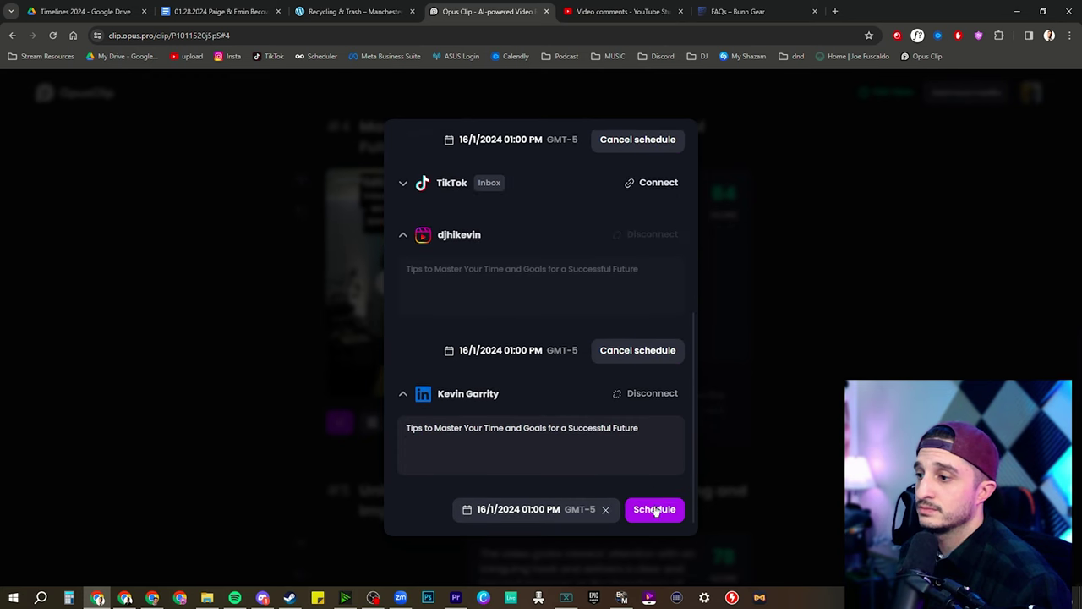
{"action": "left_click", "coordinate": [656, 510]}
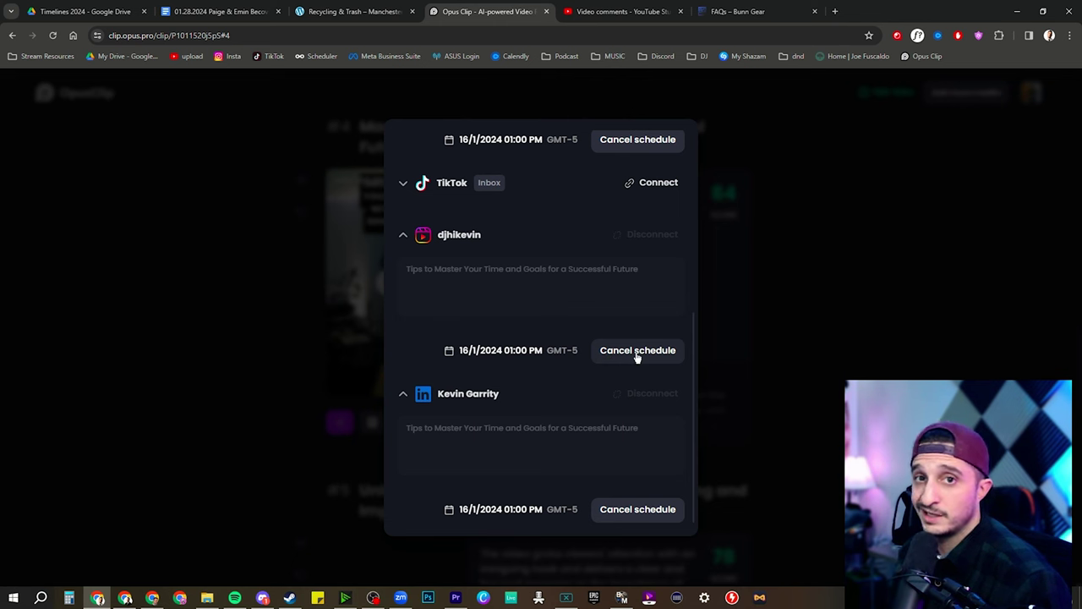
{"action": "scroll", "coordinate": [638, 357], "scroll_direction": "up", "scroll_amount": 4}
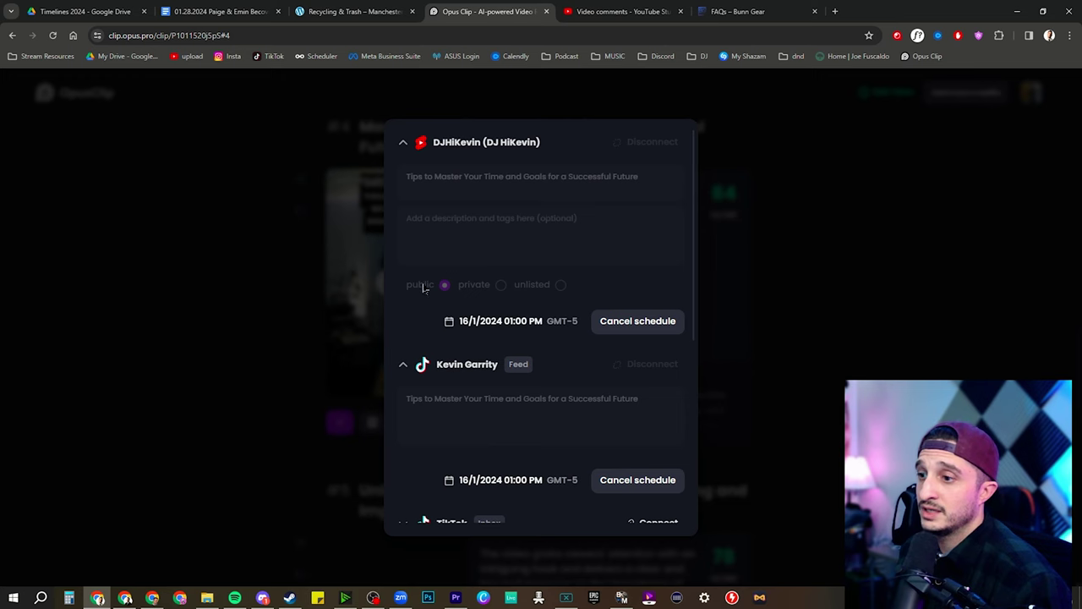
{"action": "scroll", "coordinate": [507, 321], "scroll_direction": "down", "scroll_amount": 4}
{"action": "scroll", "coordinate": [567, 345], "scroll_direction": "up", "scroll_amount": 4}
{"action": "left_click", "coordinate": [735, 320]}
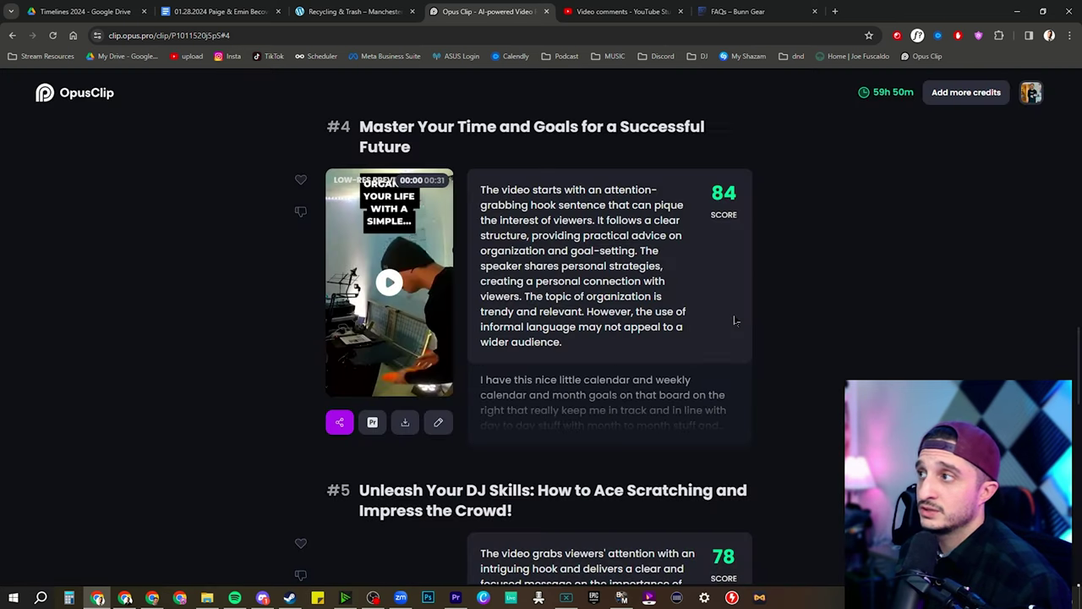